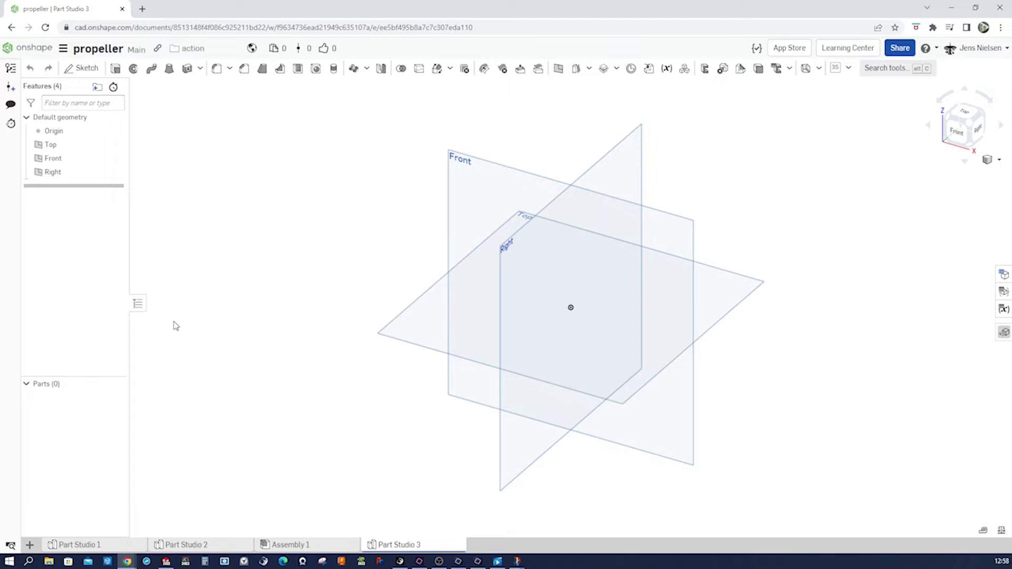
Start a new sketch on the Top plane, viewed face-on with the reference planes hidden.
{"action": "key", "text": "s"}
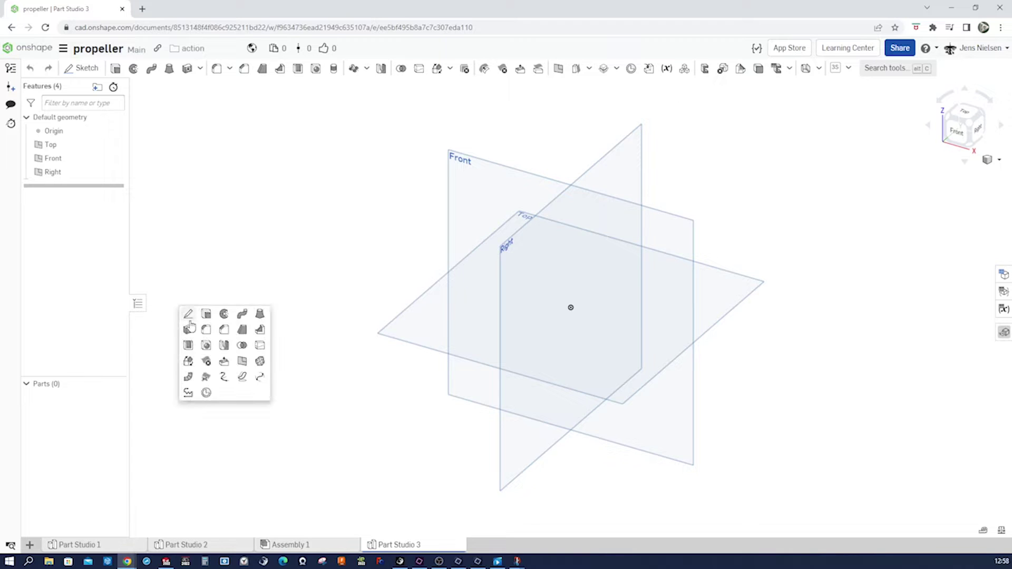
{"action": "left_click", "coordinate": [189, 316]}
{"action": "left_click", "coordinate": [387, 327]}
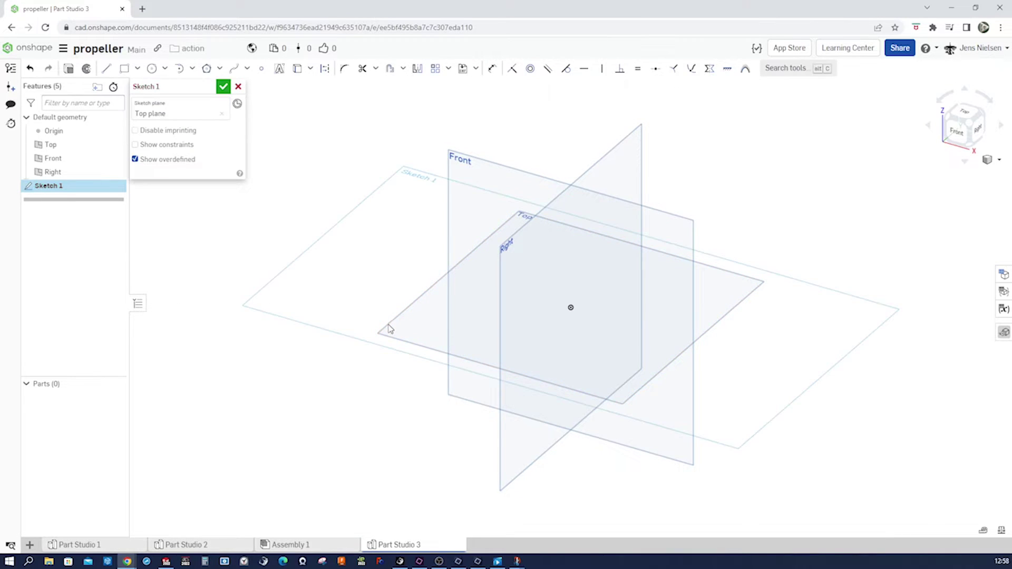
{"action": "key", "text": "n"}
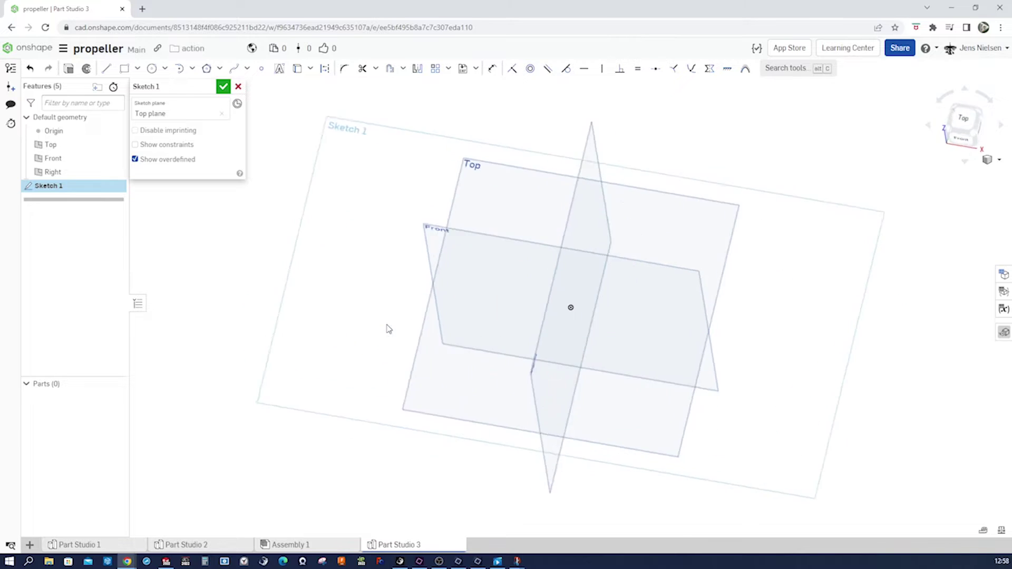
{"action": "key", "text": "p"}
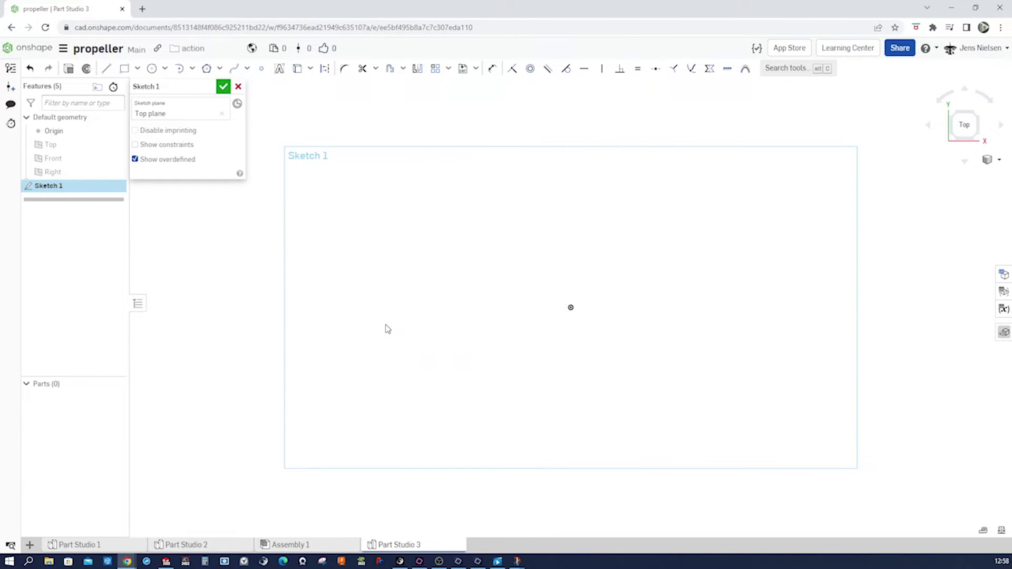
Draw an origin-centred circle, dimension it to 144 mm diameter, and finish the sketch.
{"action": "key", "text": "s"}
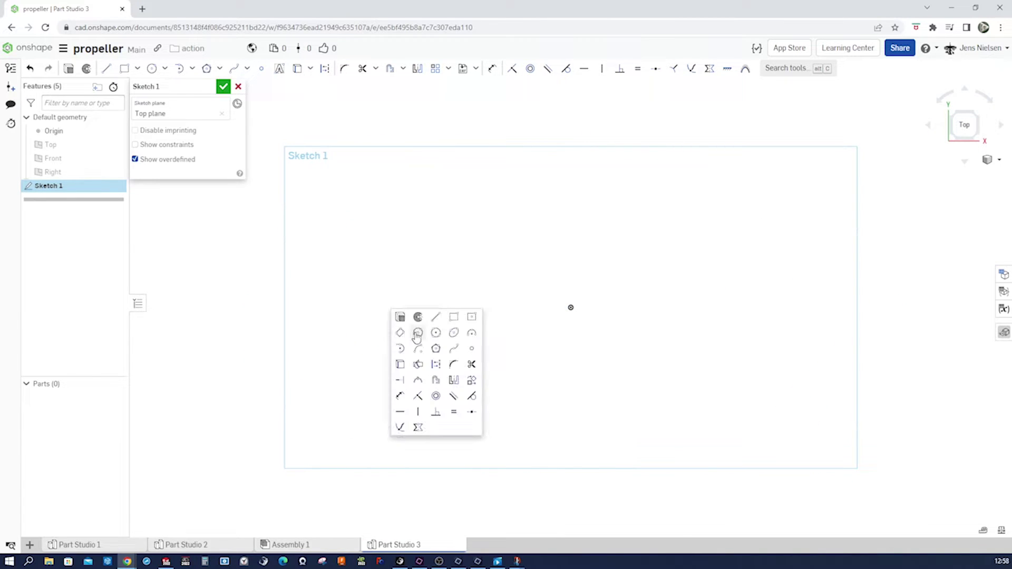
{"action": "left_click", "coordinate": [417, 333]}
{"action": "left_click", "coordinate": [570, 308]}
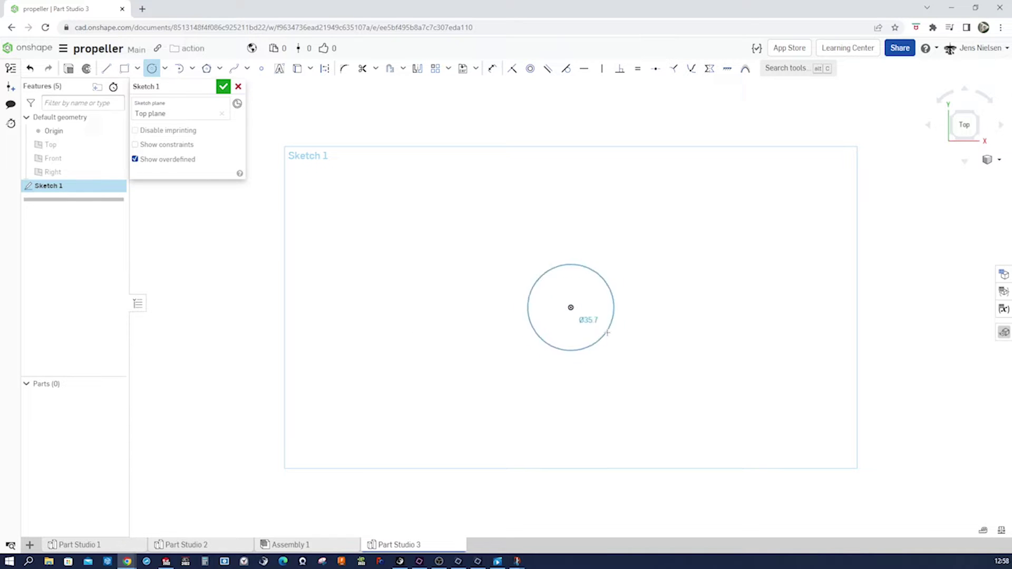
{"action": "left_click", "coordinate": [703, 374]}
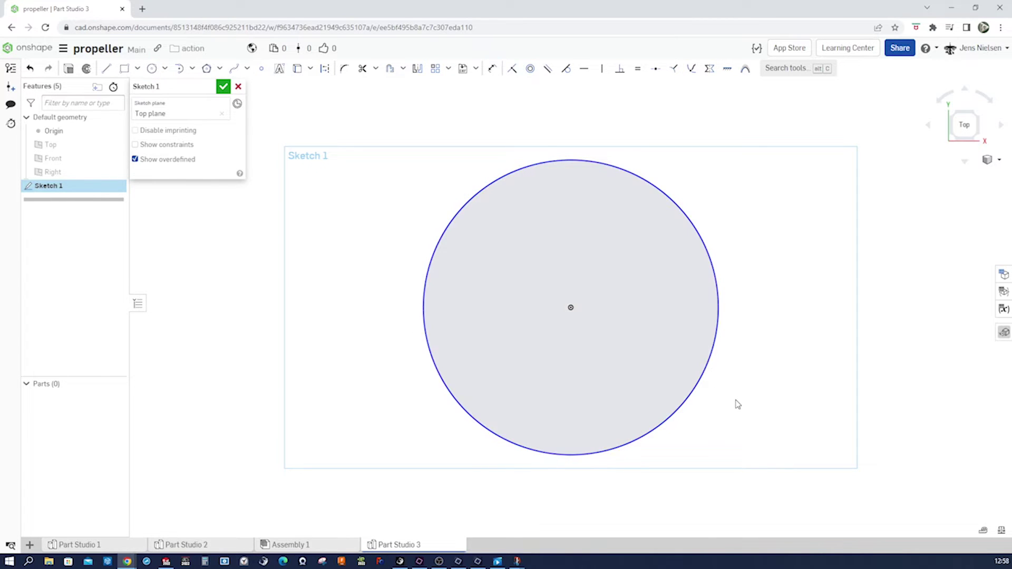
{"action": "key", "text": "d"}
{"action": "left_click", "coordinate": [701, 393]}
{"action": "left_click", "coordinate": [696, 391]}
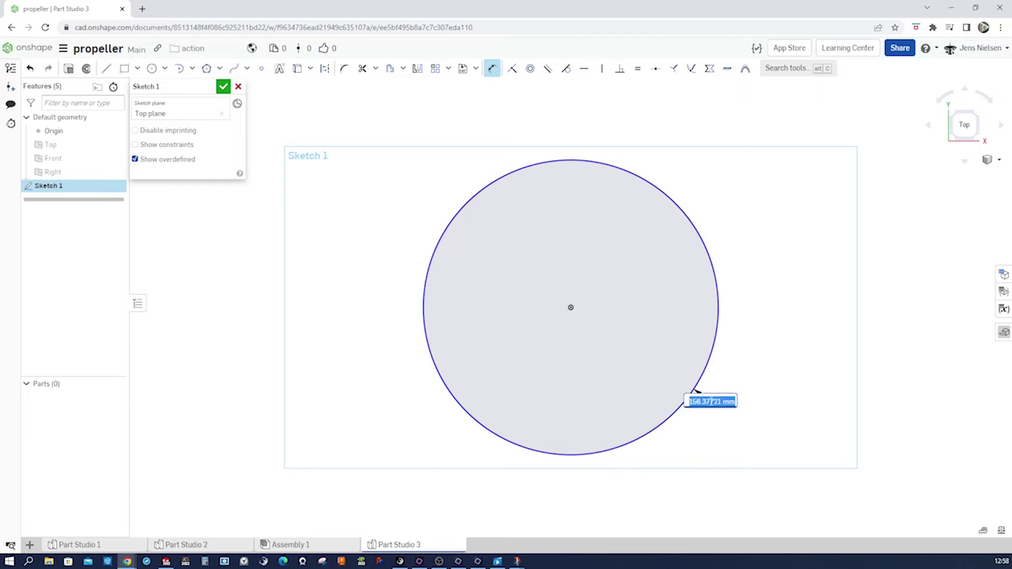
{"action": "type", "text": "144"}
{"action": "key", "text": "Return"}
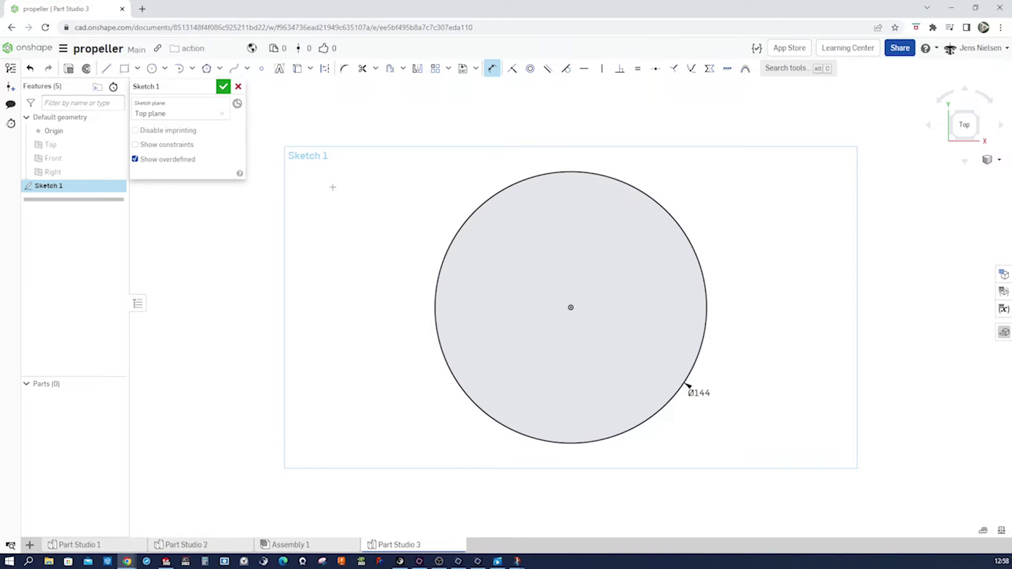
{"action": "left_click", "coordinate": [224, 86]}
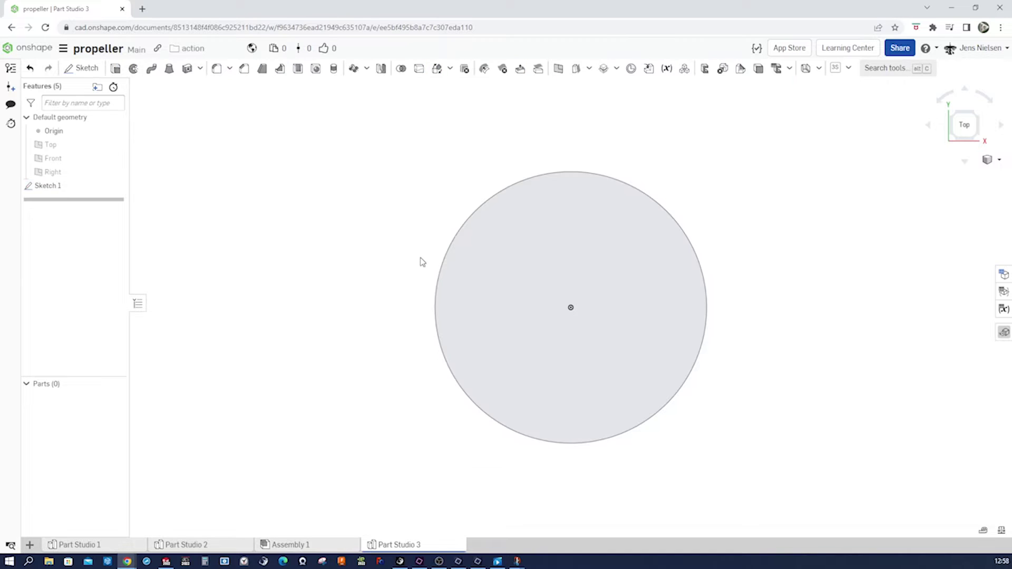
Start a helix on the Ø144 circle's edge, defined by pitch.
{"action": "key", "text": "Up"}
{"action": "key", "text": "Up"}
{"action": "key", "text": "Up"}
{"action": "key", "text": "Up"}
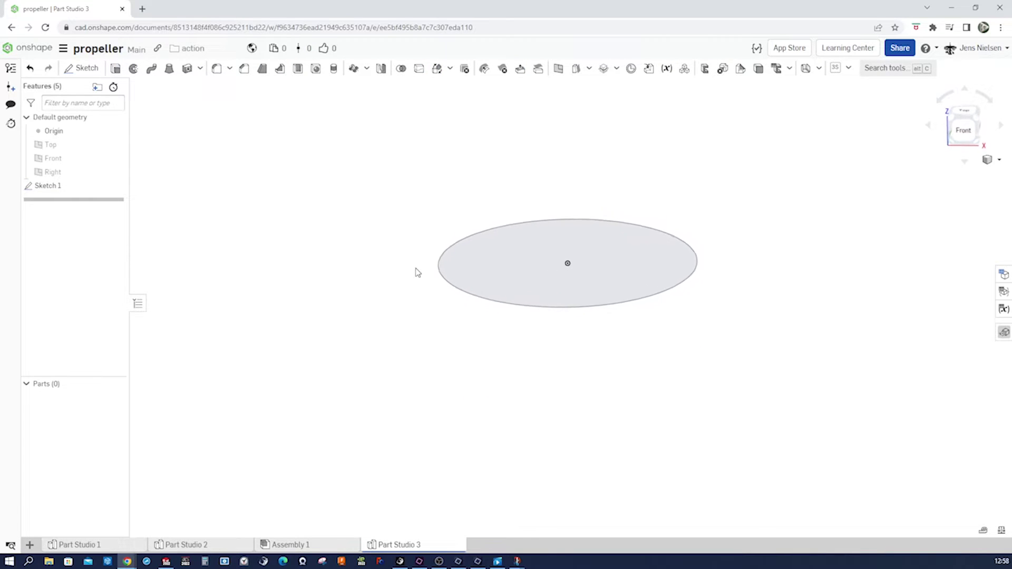
{"action": "right_click_drag", "start_coordinate": [418, 271], "coordinate": [571, 192]}
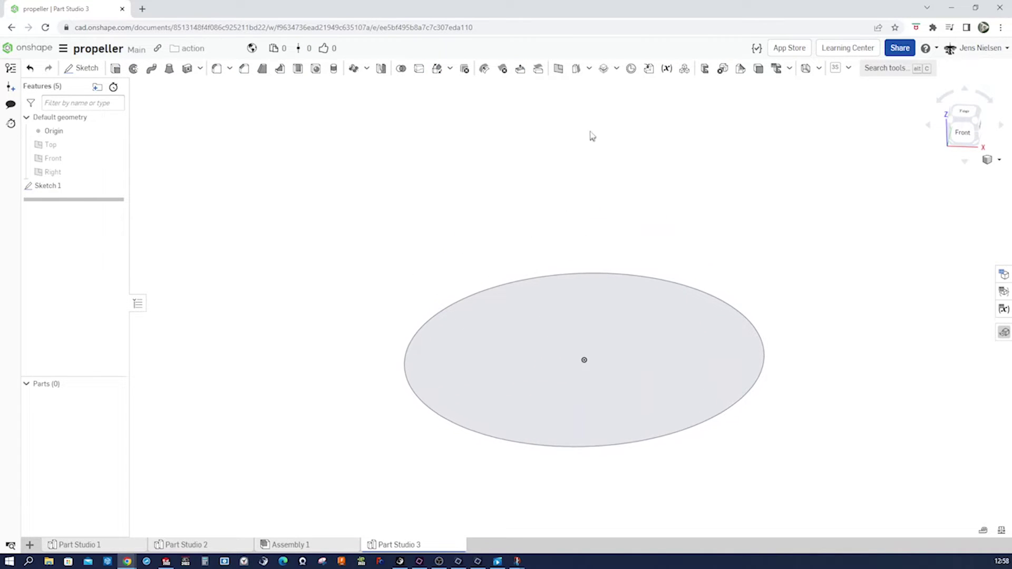
{"action": "left_click", "coordinate": [616, 72]}
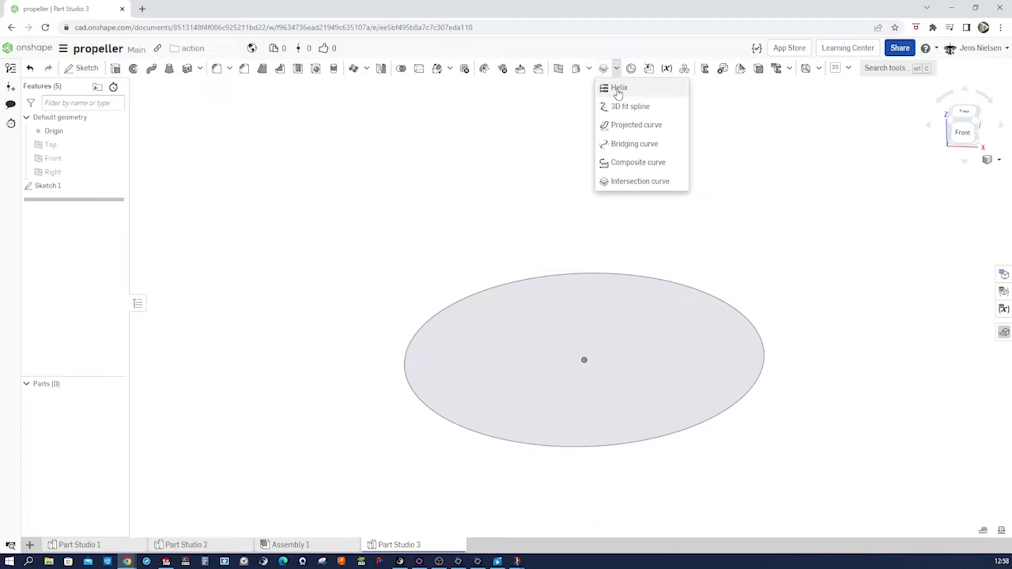
{"action": "left_click", "coordinate": [615, 88]}
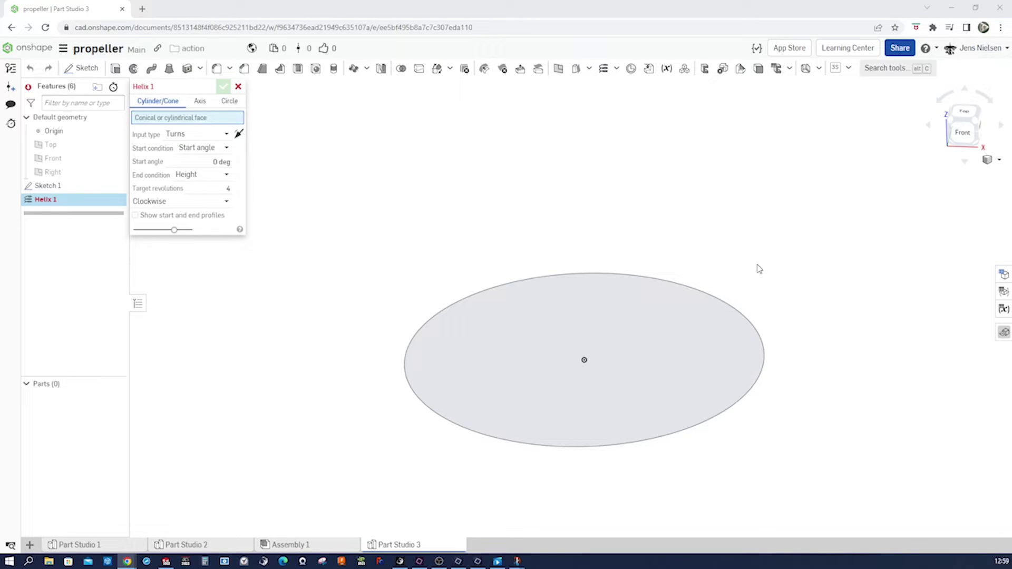
{"action": "left_click", "coordinate": [229, 100]}
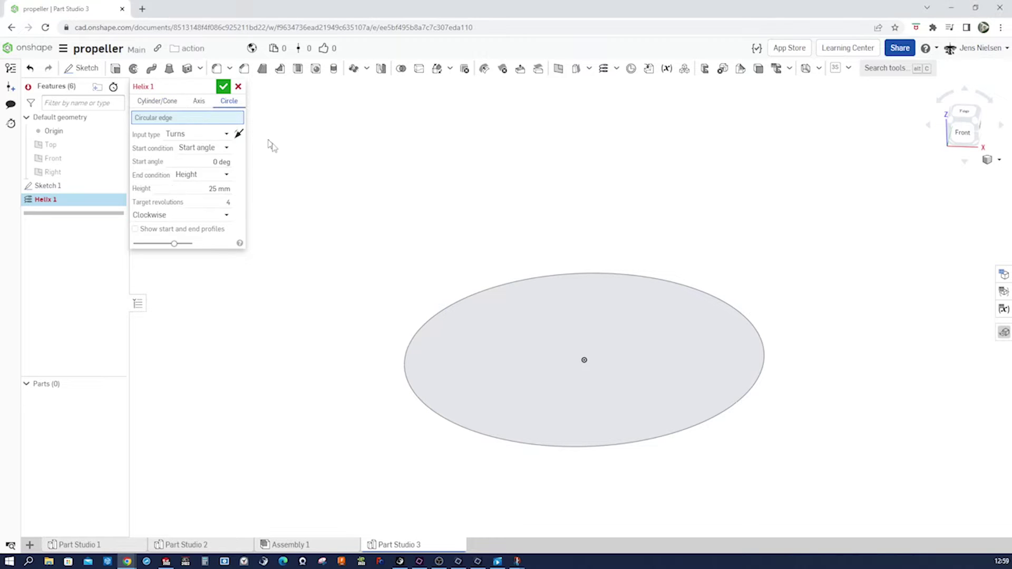
{"action": "left_click", "coordinate": [427, 323]}
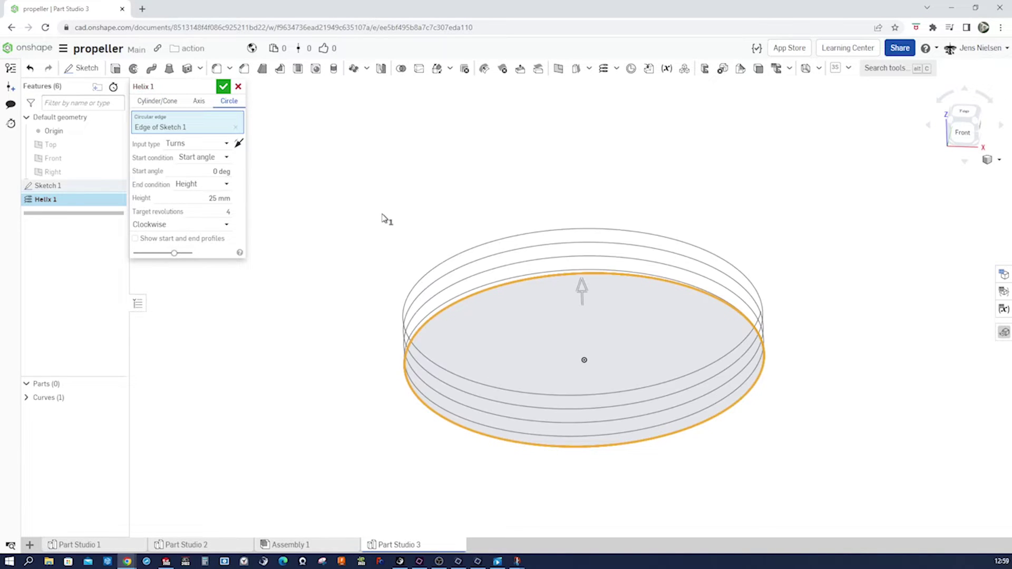
{"action": "left_click", "coordinate": [216, 145]}
{"action": "left_click", "coordinate": [206, 174]}
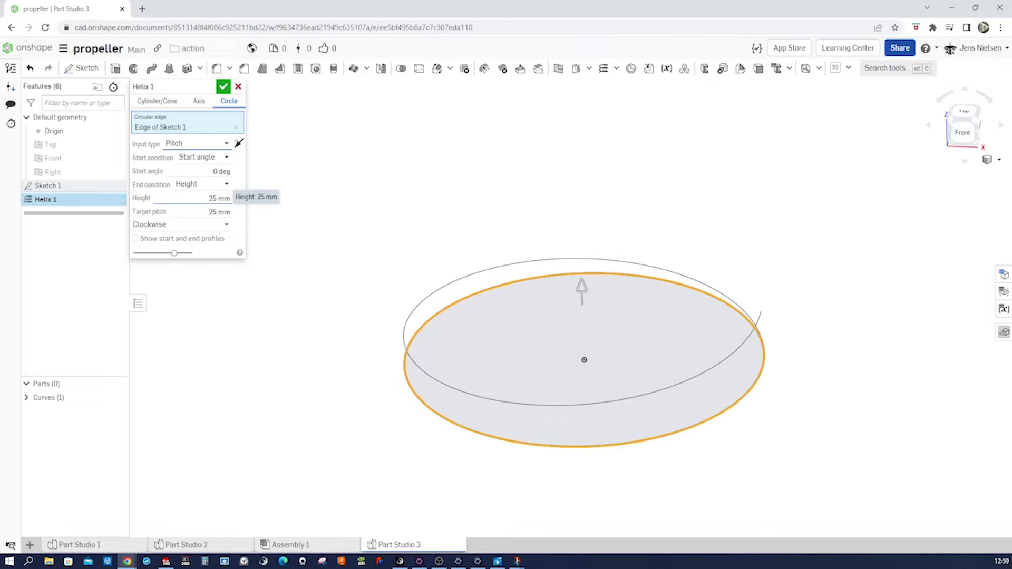
Give the helix 144 mm height and 666 mm pitch, accept it, and show Sketch 1 again.
{"action": "left_click", "coordinate": [219, 198]}
{"action": "type", "text": "1"}
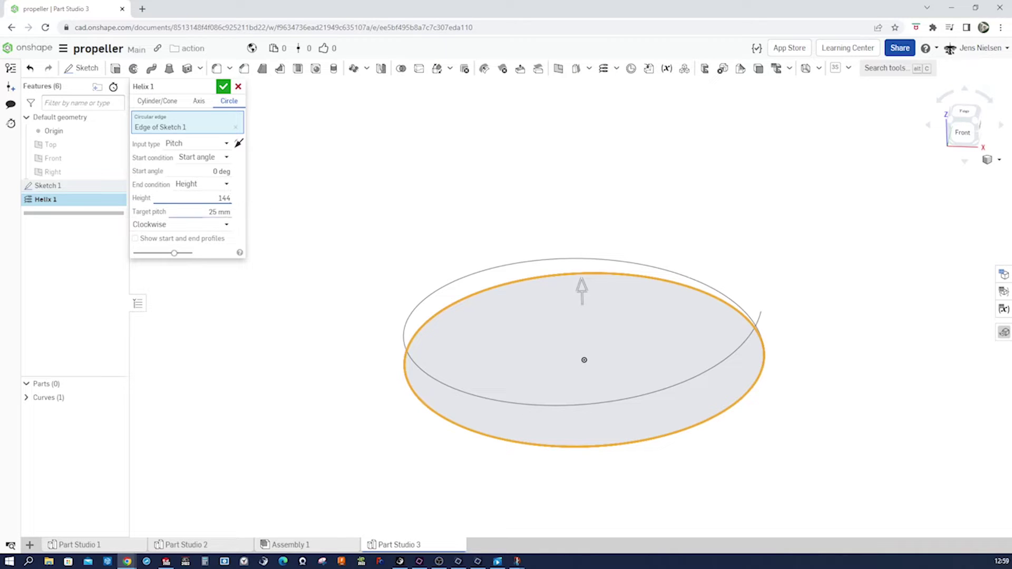
{"action": "type", "text": "44"}
{"action": "key", "text": "Tab"}
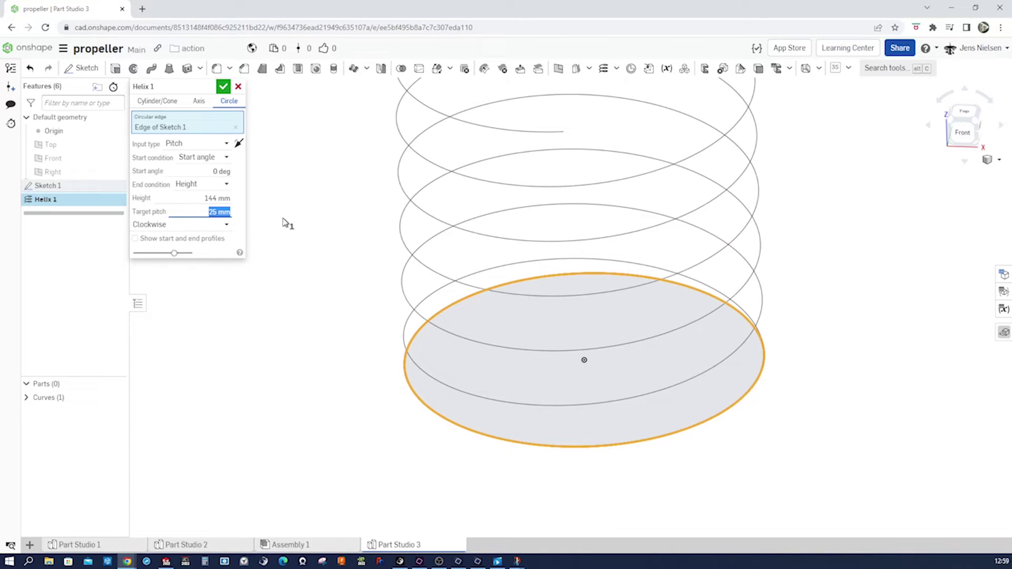
{"action": "type", "text": "666"}
{"action": "left_click", "coordinate": [225, 89]}
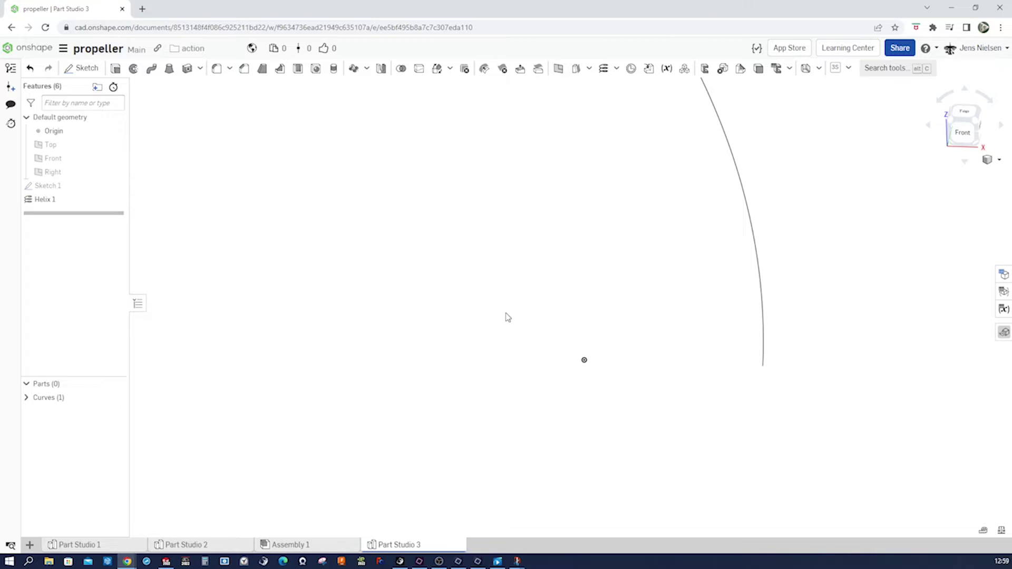
{"action": "key", "text": "f"}
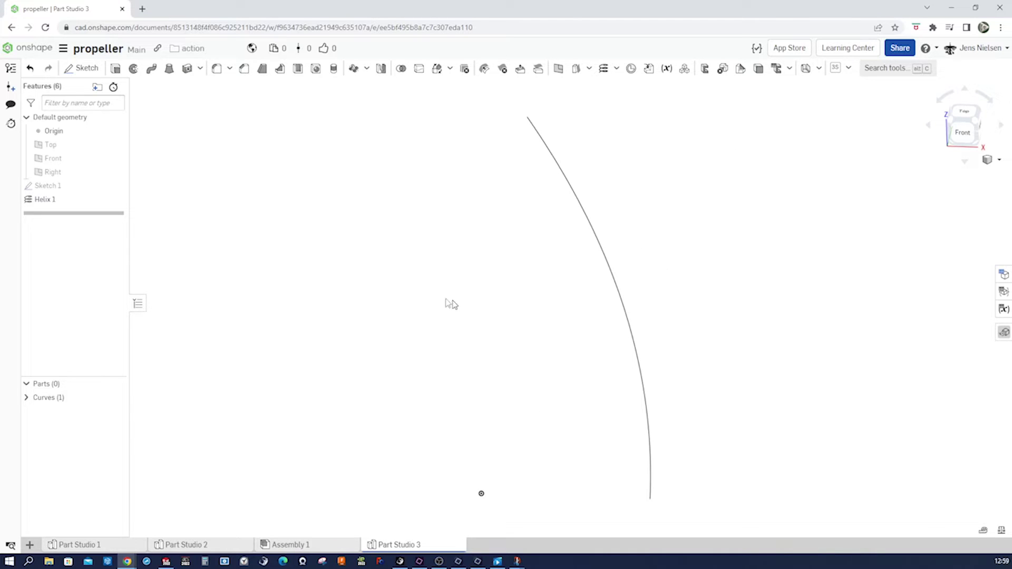
{"action": "left_click", "coordinate": [118, 185]}
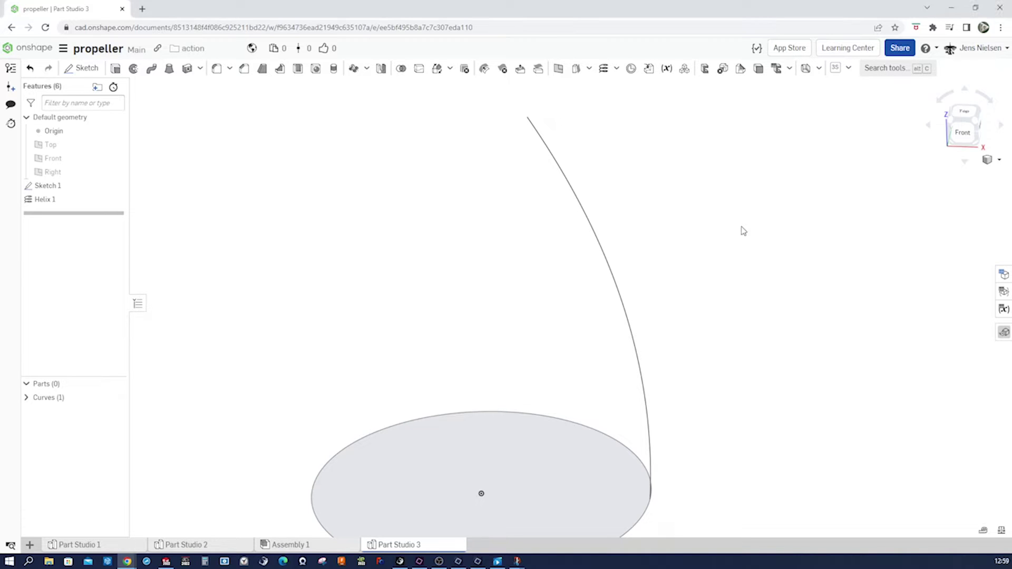
{"action": "left_click", "coordinate": [616, 69]}
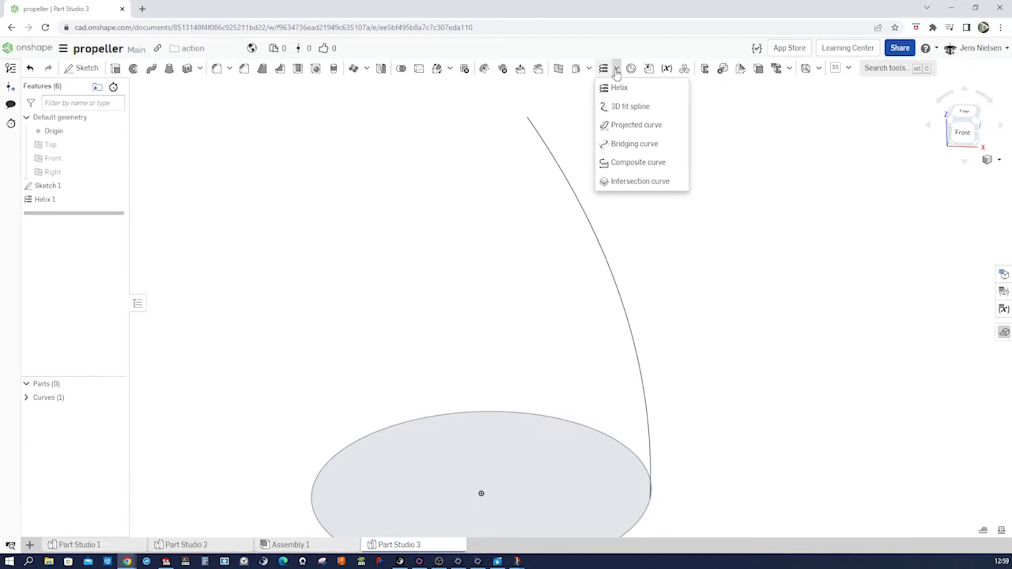
Create a 3D fit spline between both helix end vertices, starting along Right and ending along Front.
{"action": "left_click", "coordinate": [622, 108]}
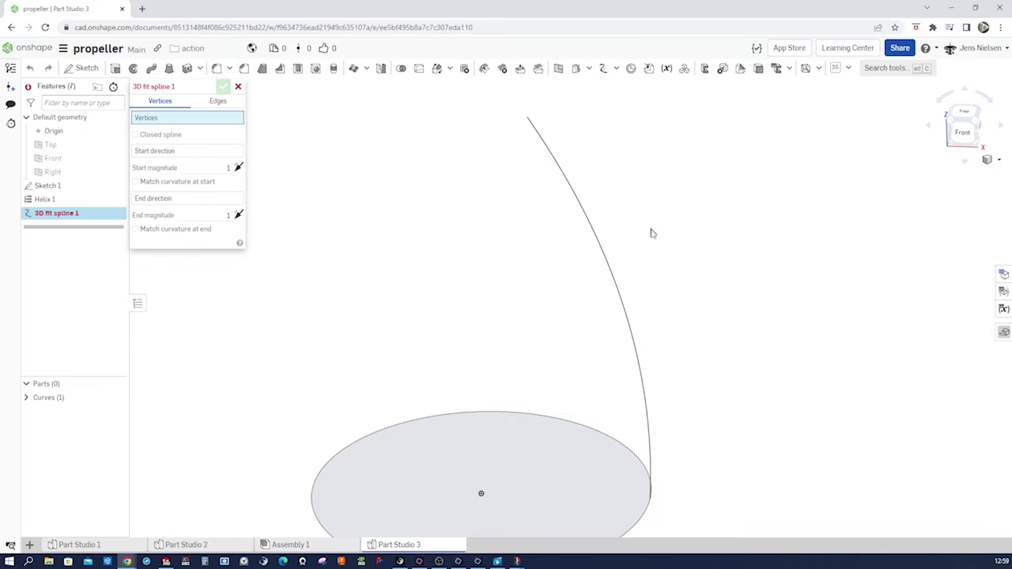
{"action": "left_click", "coordinate": [651, 503]}
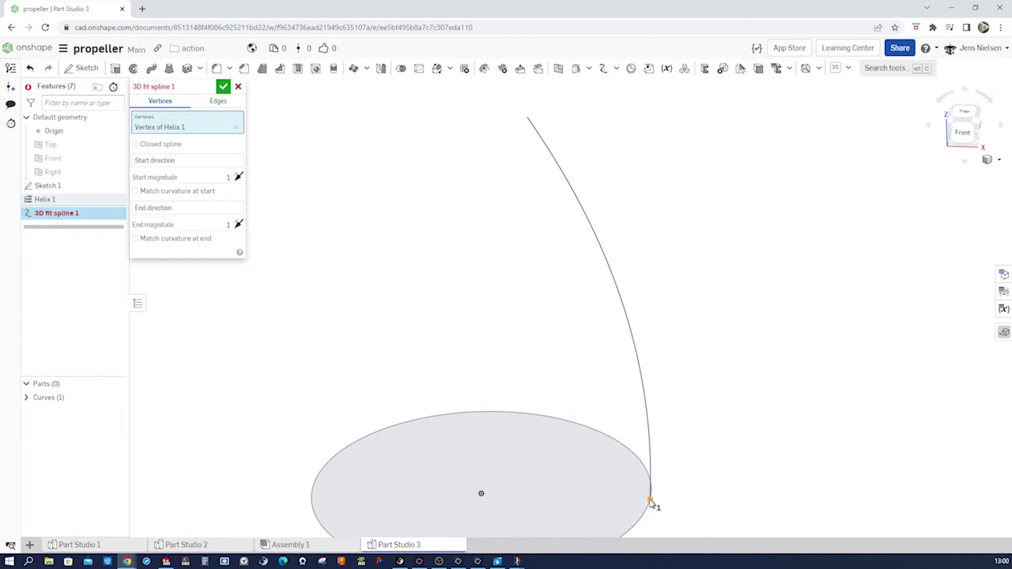
{"action": "left_click", "coordinate": [528, 118]}
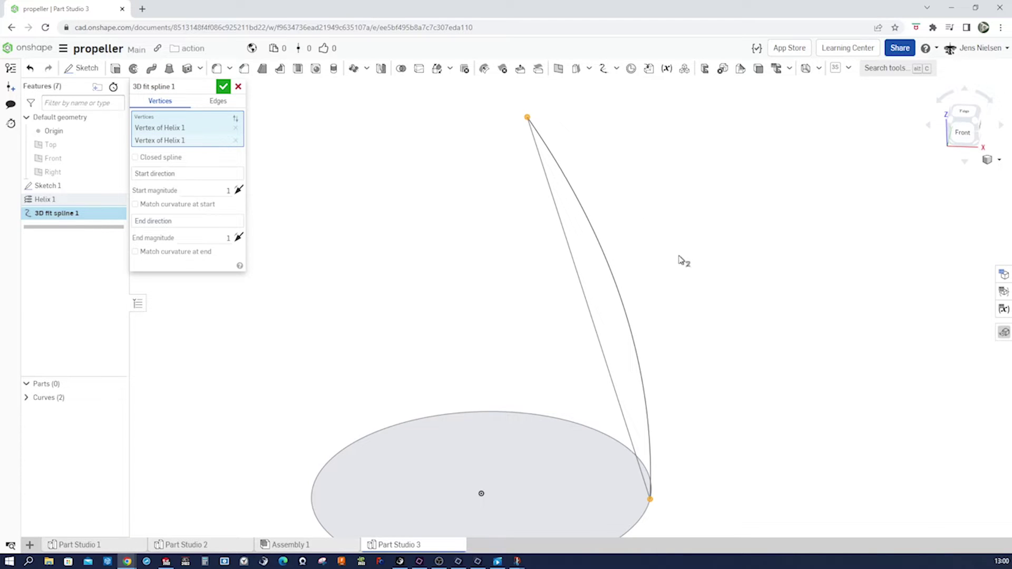
{"action": "left_click", "coordinate": [220, 177]}
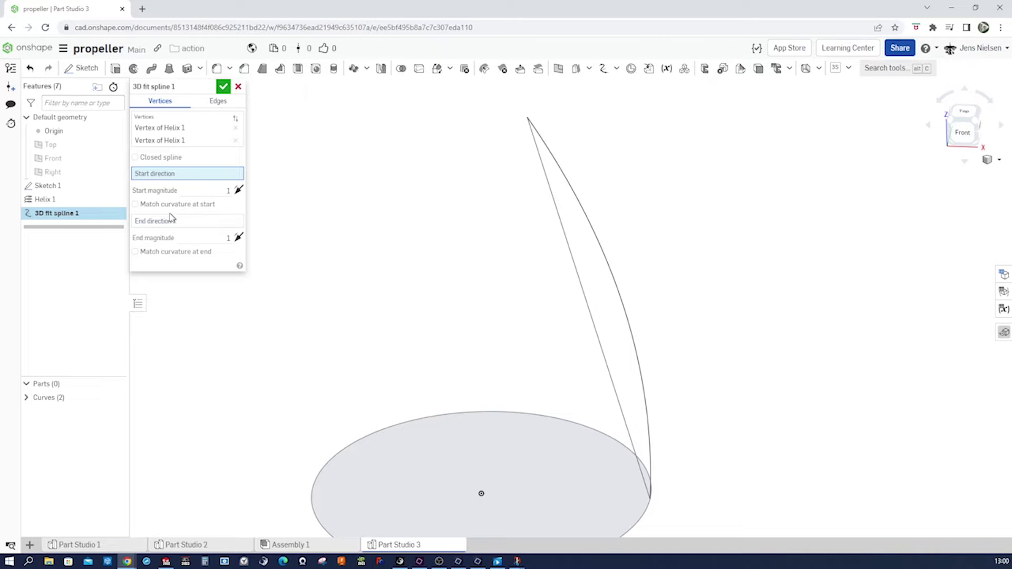
{"action": "left_click", "coordinate": [79, 178]}
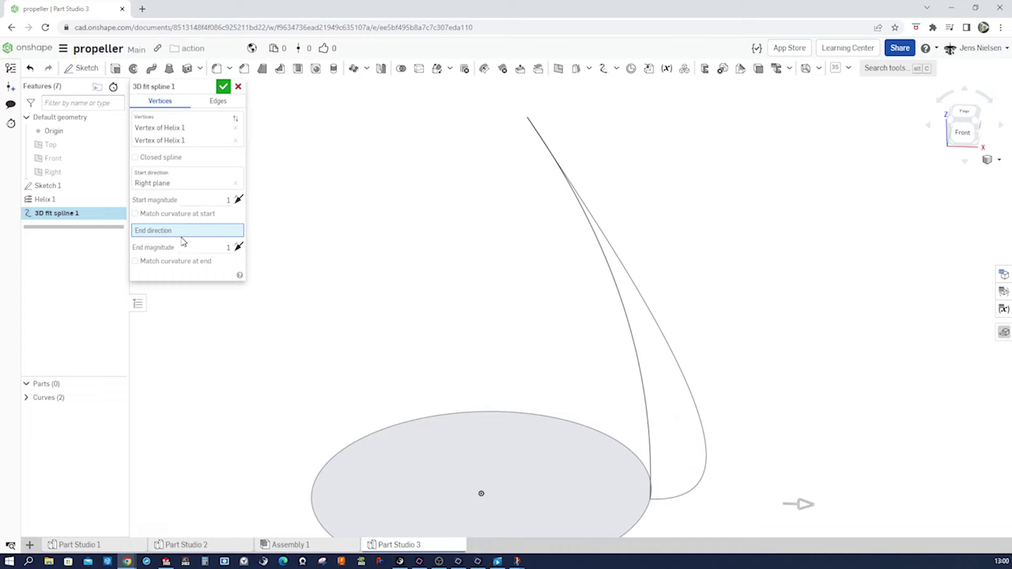
{"action": "left_click", "coordinate": [53, 159]}
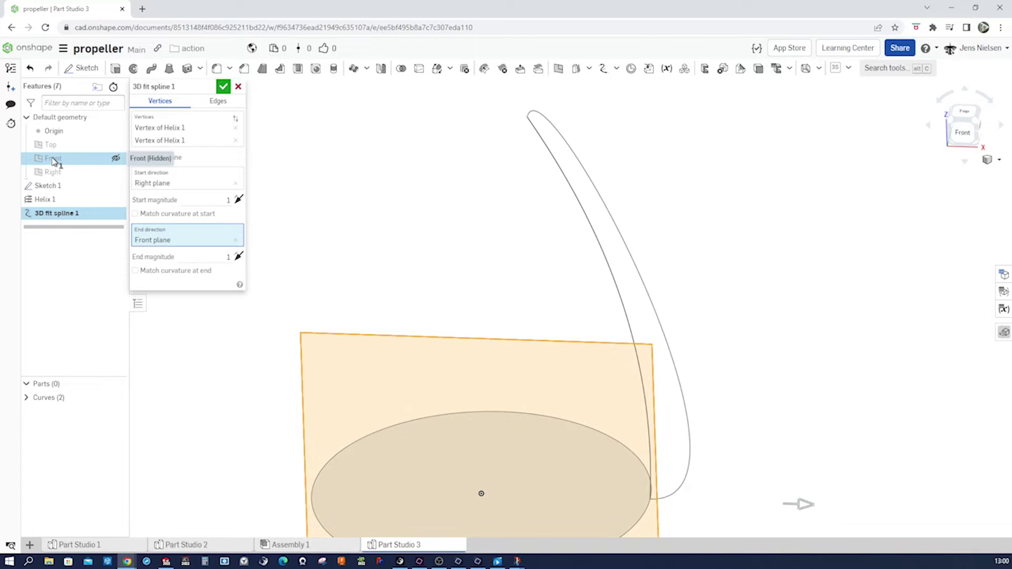
{"action": "scroll", "coordinate": [580, 253], "scroll_direction": "down", "scroll_amount": 2}
{"action": "key", "text": "shift+7"}
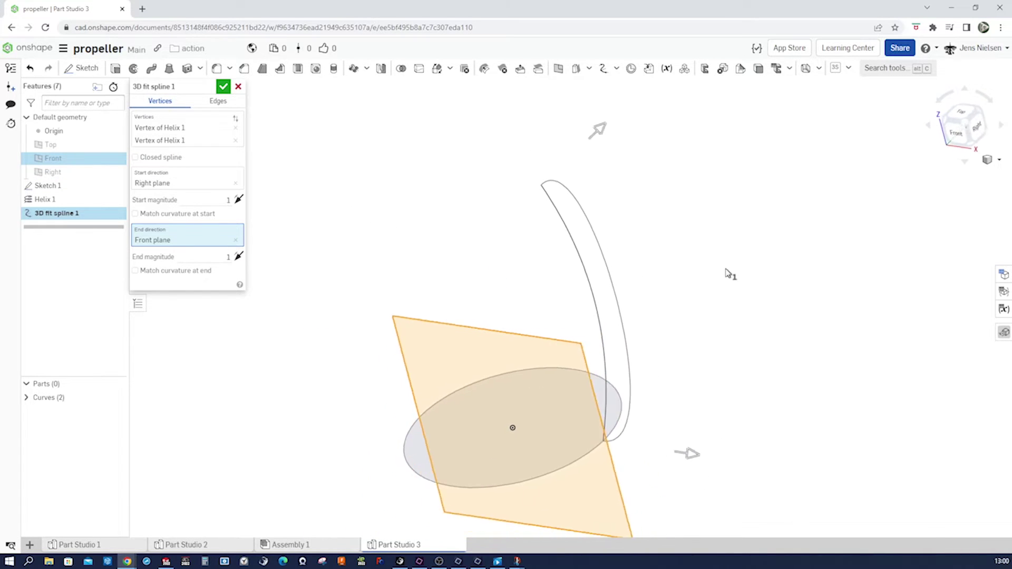
{"action": "scroll", "coordinate": [620, 356], "scroll_direction": "up", "scroll_amount": 1}
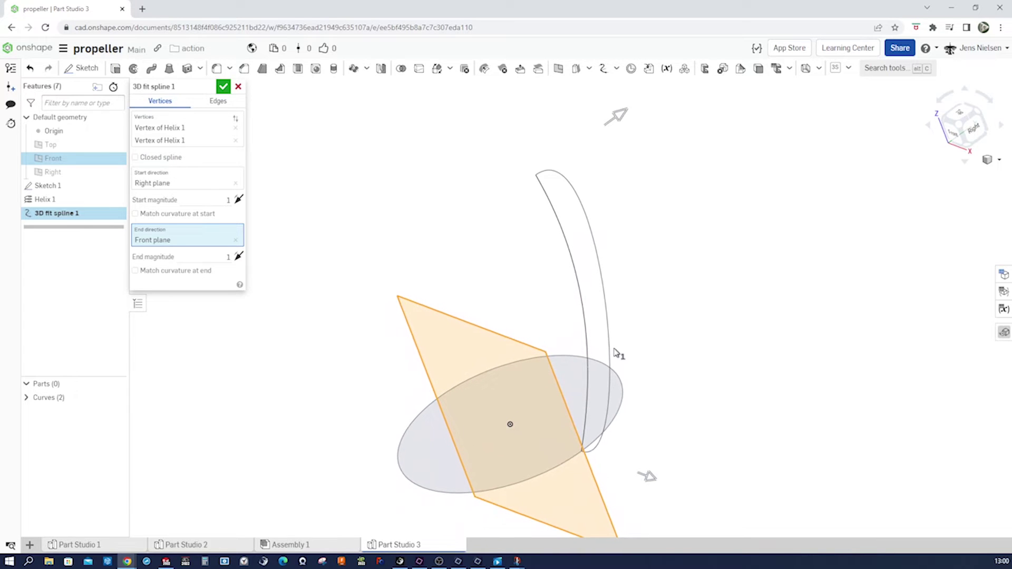
{"action": "key", "text": "Down"}
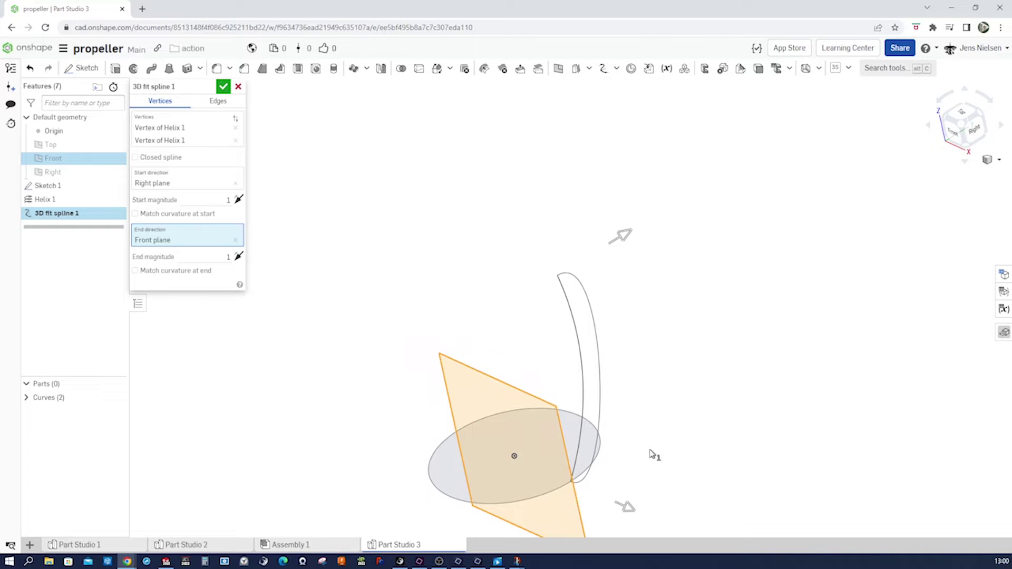
{"action": "key", "text": "Up"}
Stretch the spline tangents, set start magnitude 10 and end magnitude 8, and accept the spline.
{"action": "left_click_drag", "start_coordinate": [626, 424], "coordinate": [802, 474]}
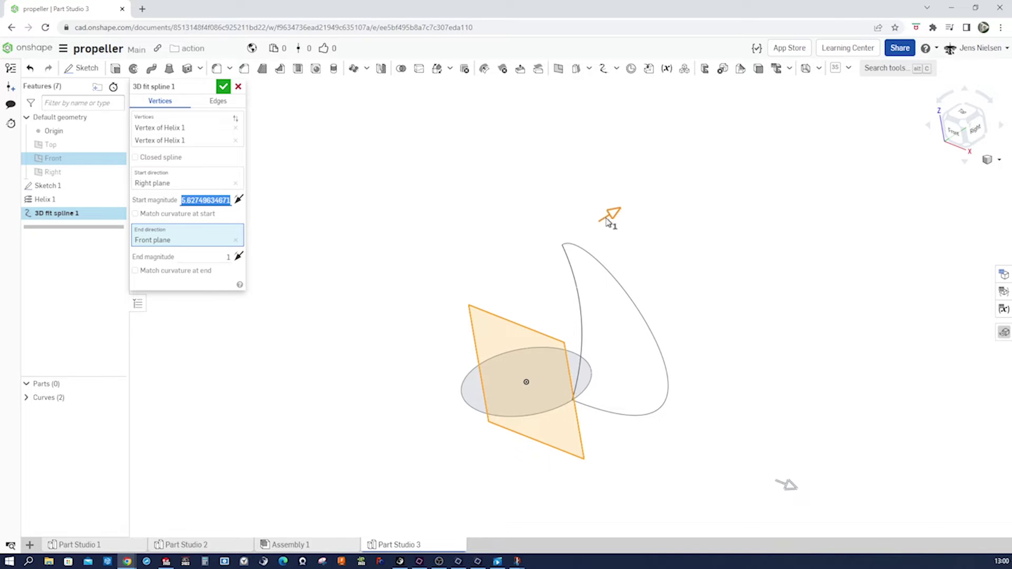
{"action": "left_click_drag", "start_coordinate": [613, 218], "coordinate": [681, 181]}
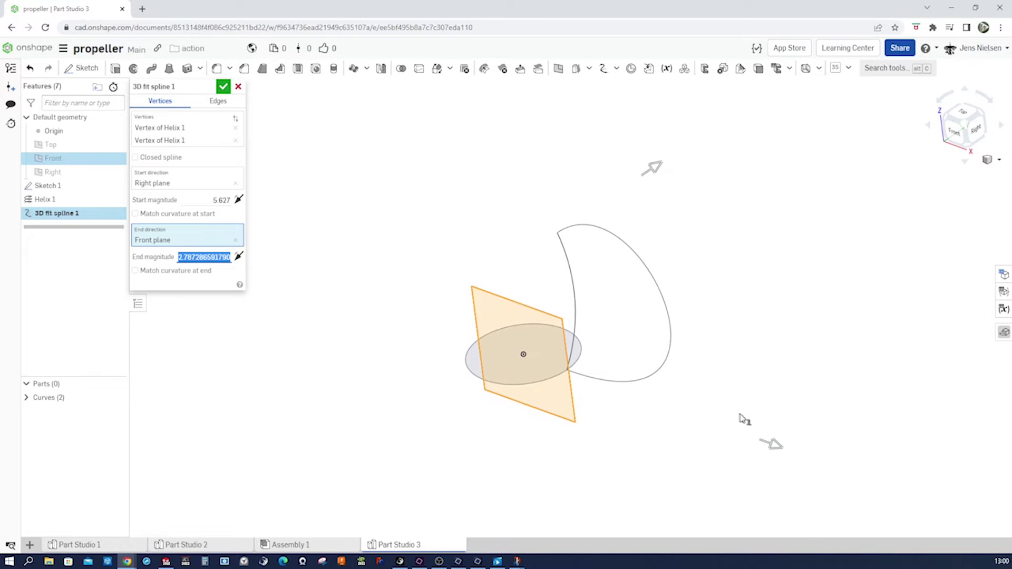
{"action": "left_click_drag", "start_coordinate": [792, 452], "coordinate": [854, 473]}
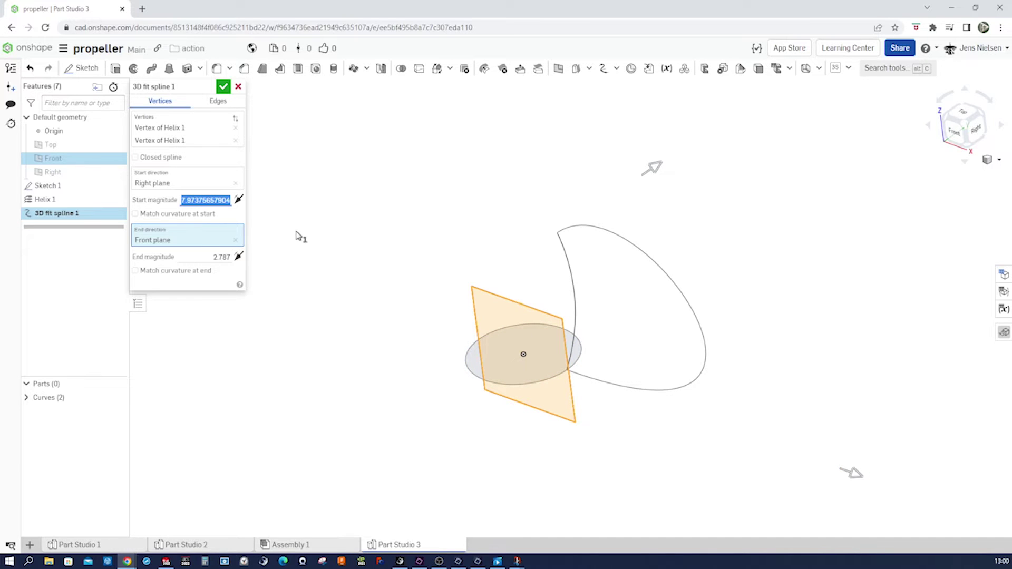
{"action": "type", "text": "10"}
{"action": "key", "text": "Return"}
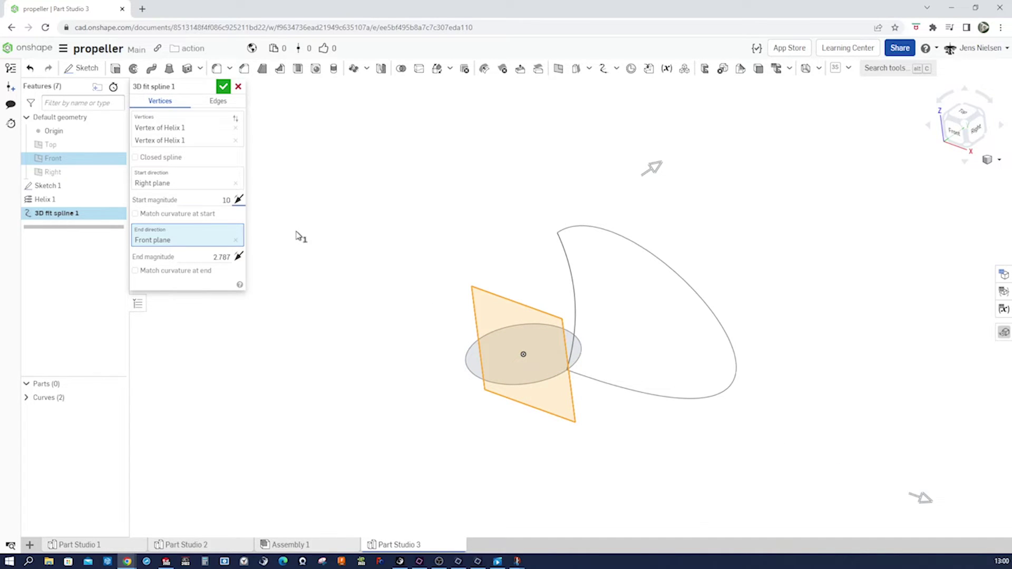
{"action": "left_click", "coordinate": [221, 258]}
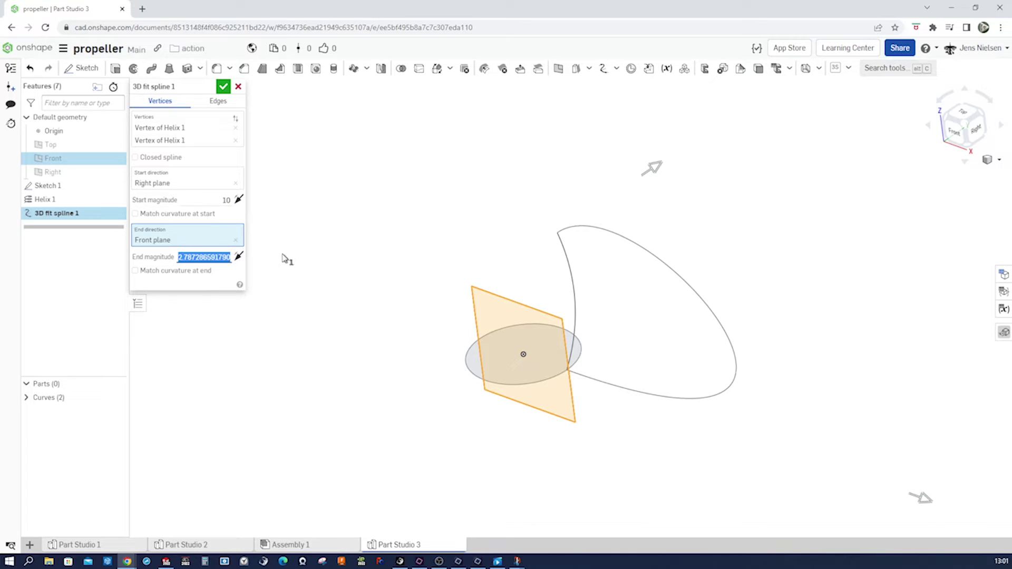
{"action": "type", "text": "8"}
{"action": "key", "text": "Return"}
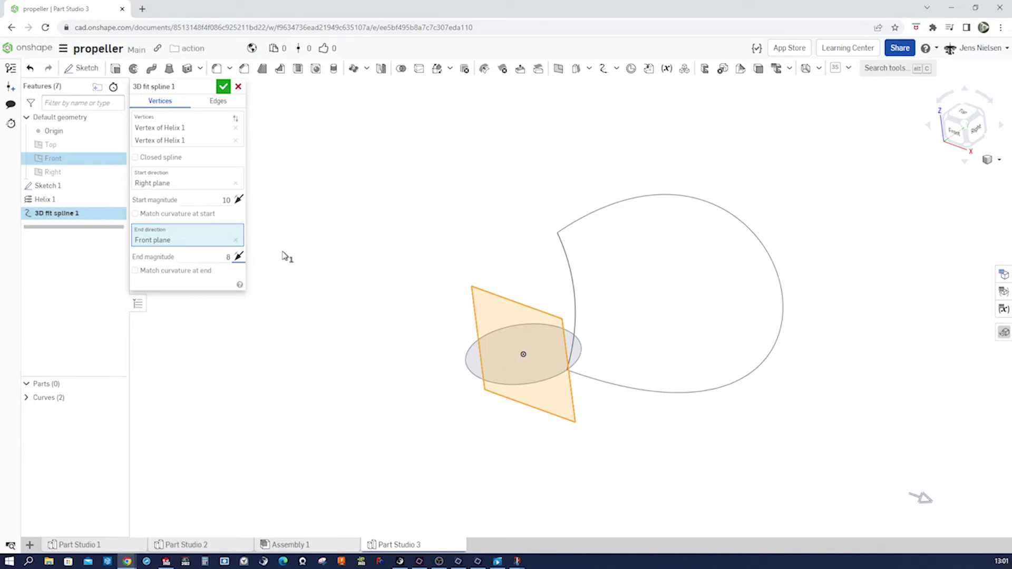
{"action": "left_click", "coordinate": [224, 87]}
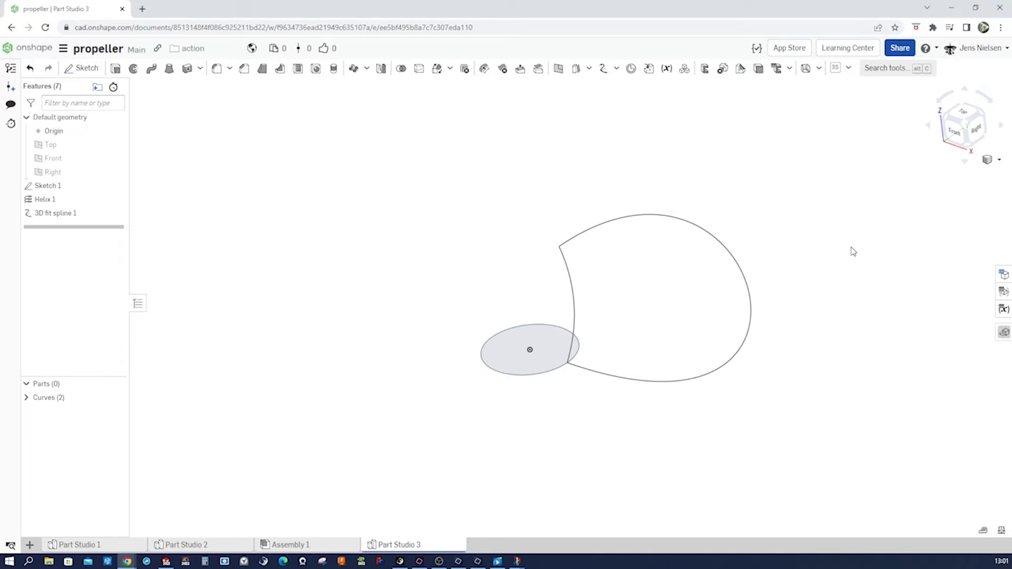
Create a fill surface bounded by the helix and the spline, then view it from the front.
{"action": "scroll", "coordinate": [851, 251], "scroll_direction": "up", "scroll_amount": 3}
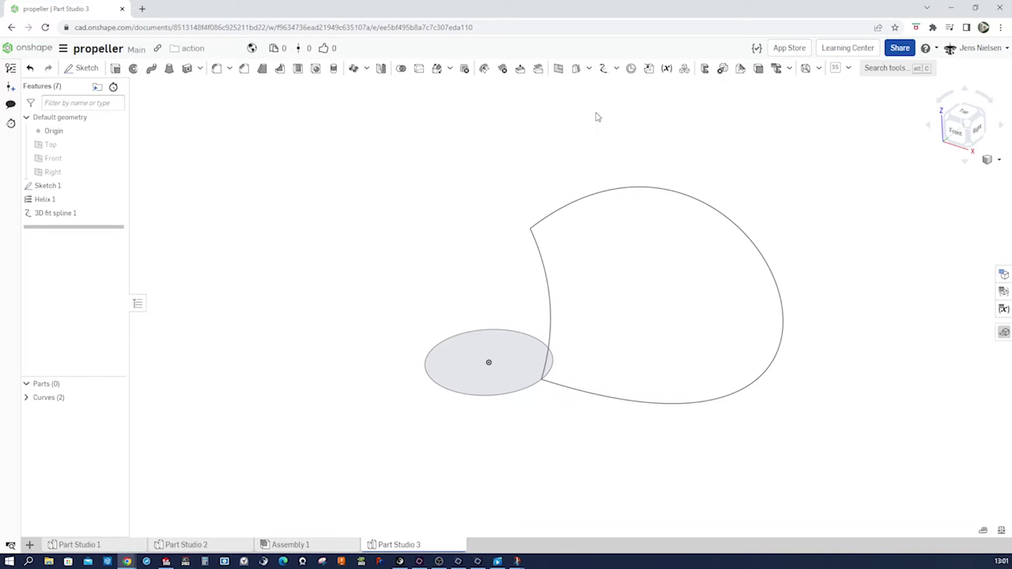
{"action": "left_click", "coordinate": [590, 71]}
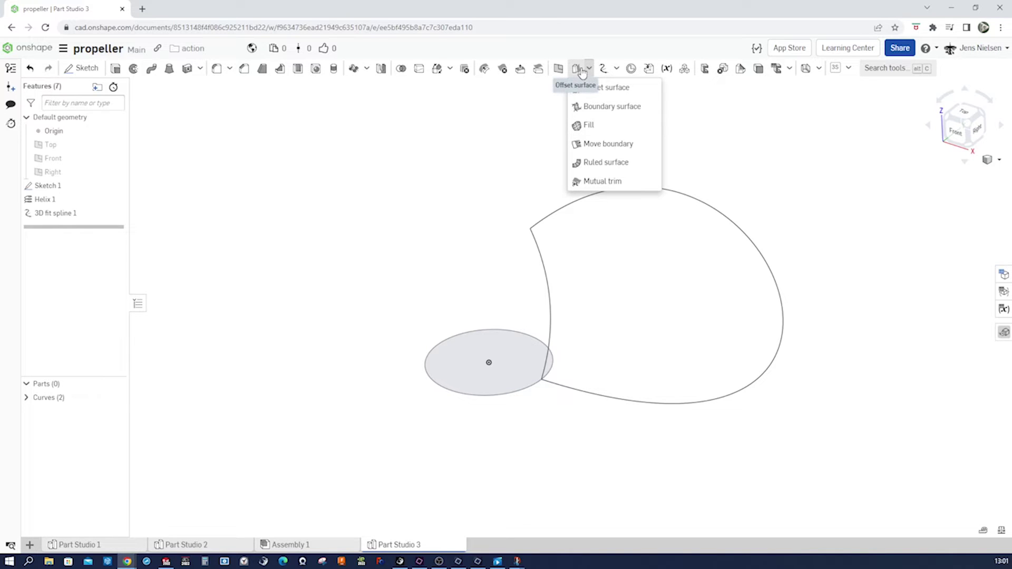
{"action": "left_click", "coordinate": [585, 125]}
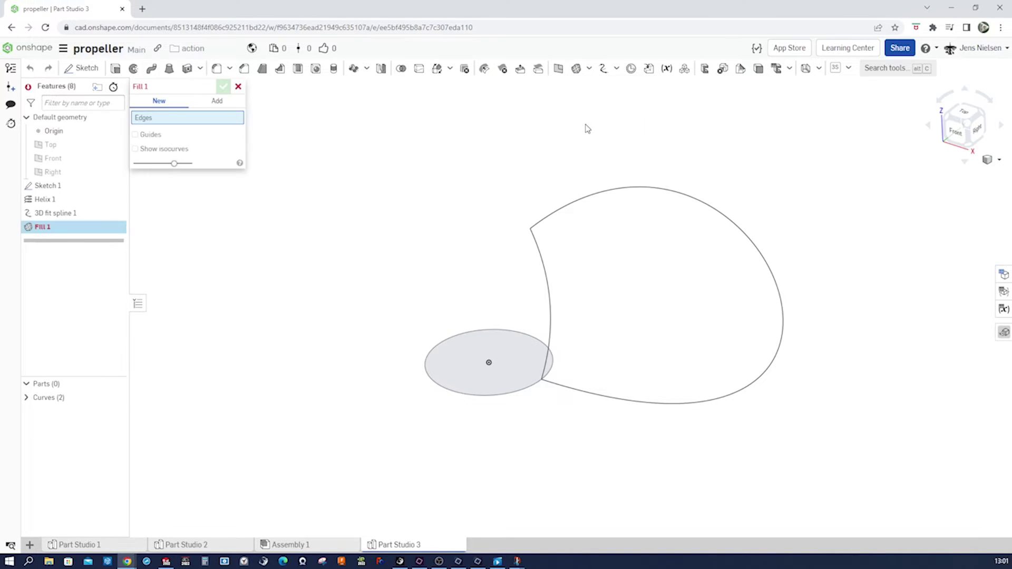
{"action": "left_click", "coordinate": [543, 261]}
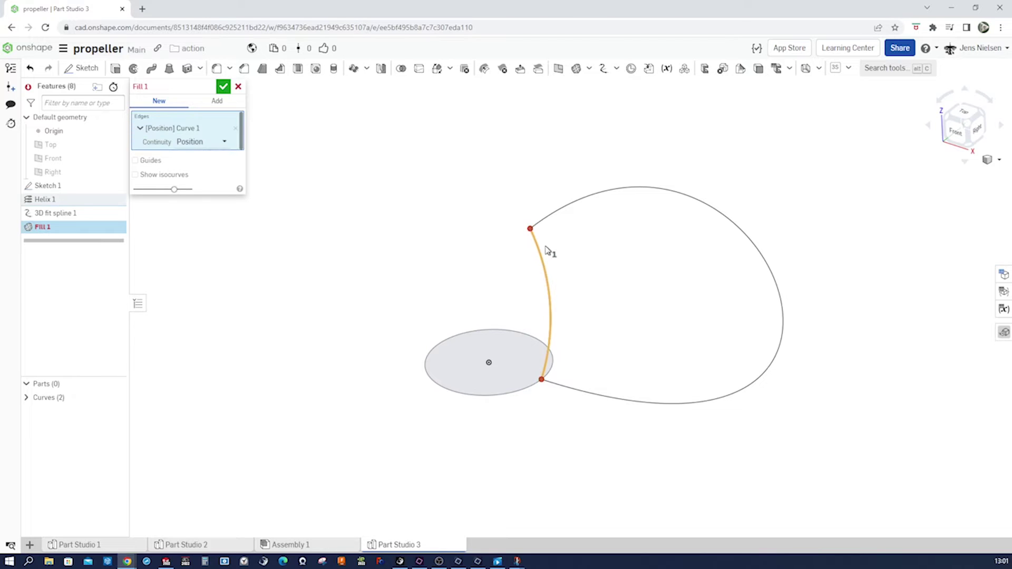
{"action": "left_click", "coordinate": [545, 220]}
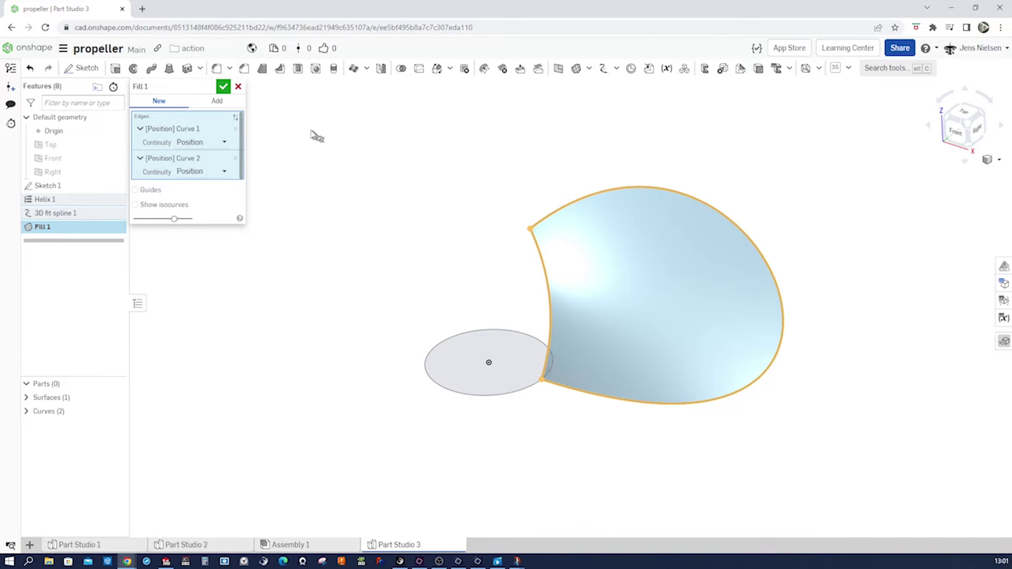
{"action": "left_click", "coordinate": [225, 90]}
{"action": "key", "text": "shift+1"}
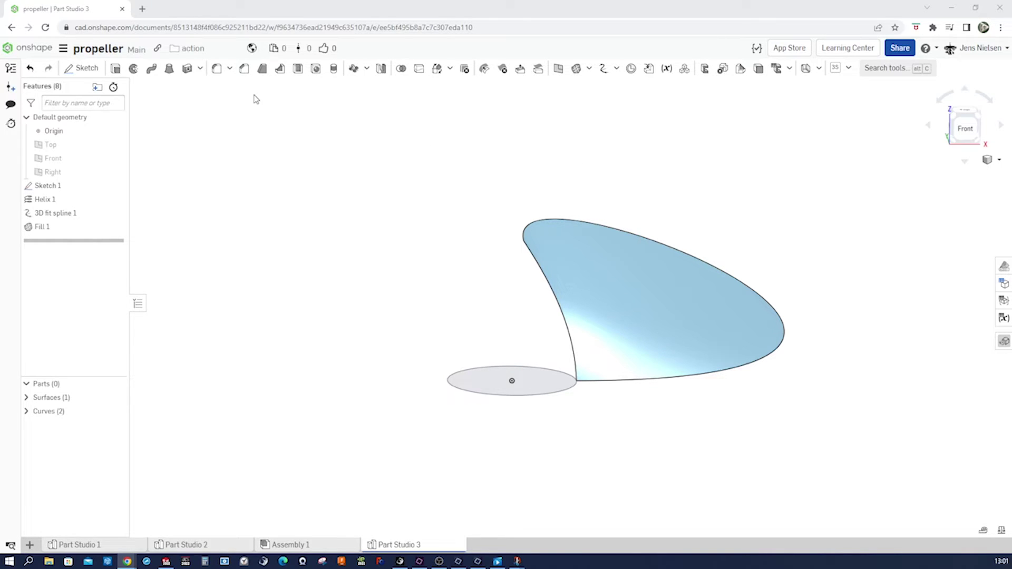
Thicken the Fill 1 surface by 4 mm in both directions to form the solid blade.
{"action": "left_click", "coordinate": [187, 68]}
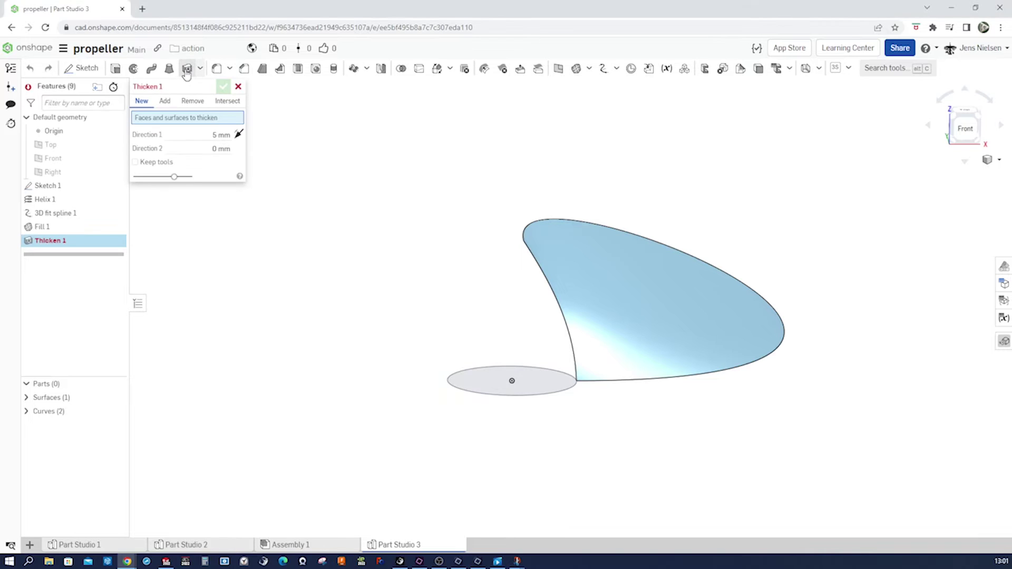
{"action": "left_click", "coordinate": [593, 252]}
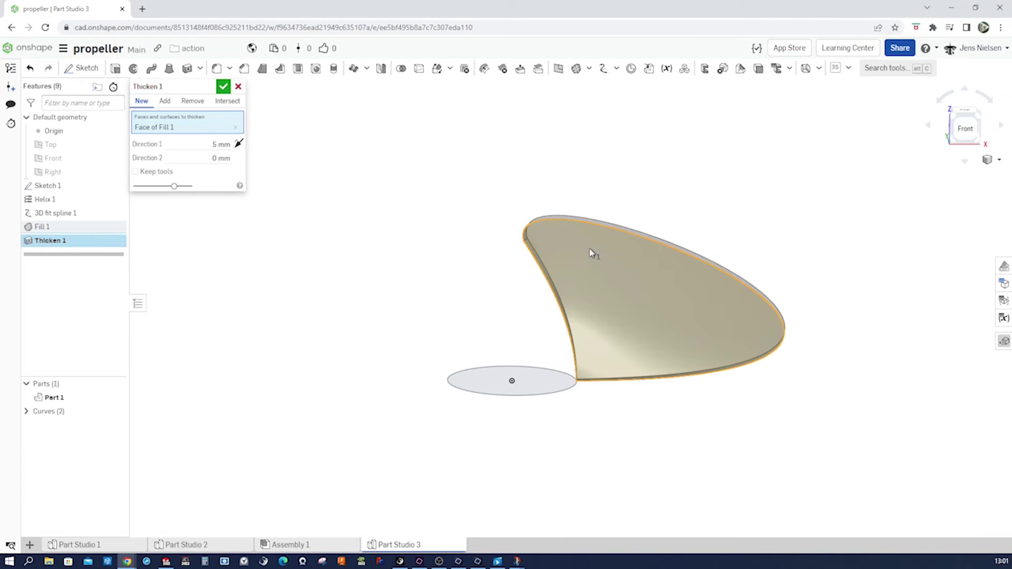
{"action": "left_click", "coordinate": [220, 144]}
{"action": "type", "text": "4"}
{"action": "key", "text": "Tab"}
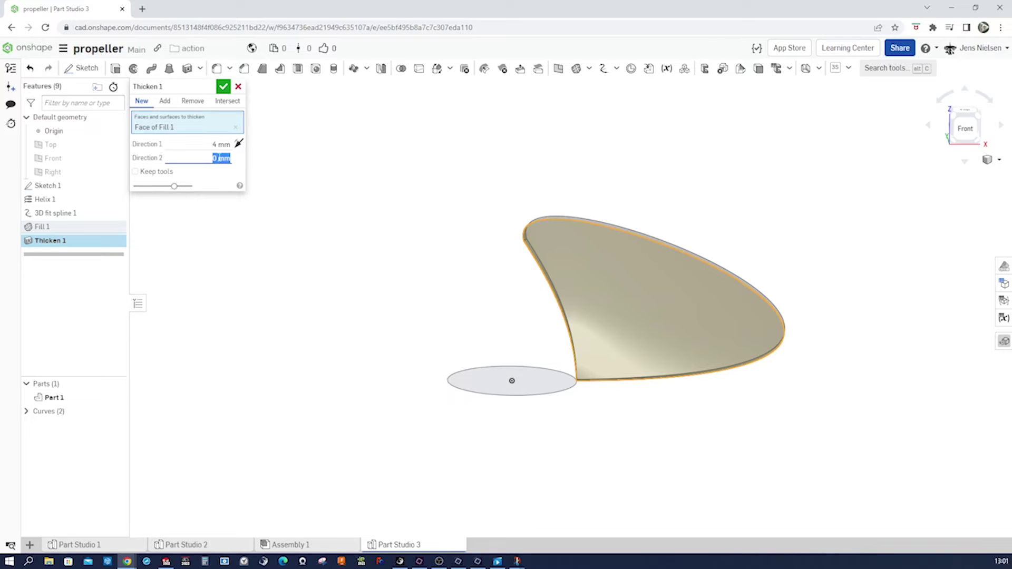
{"action": "type", "text": "4"}
{"action": "left_click", "coordinate": [225, 88]}
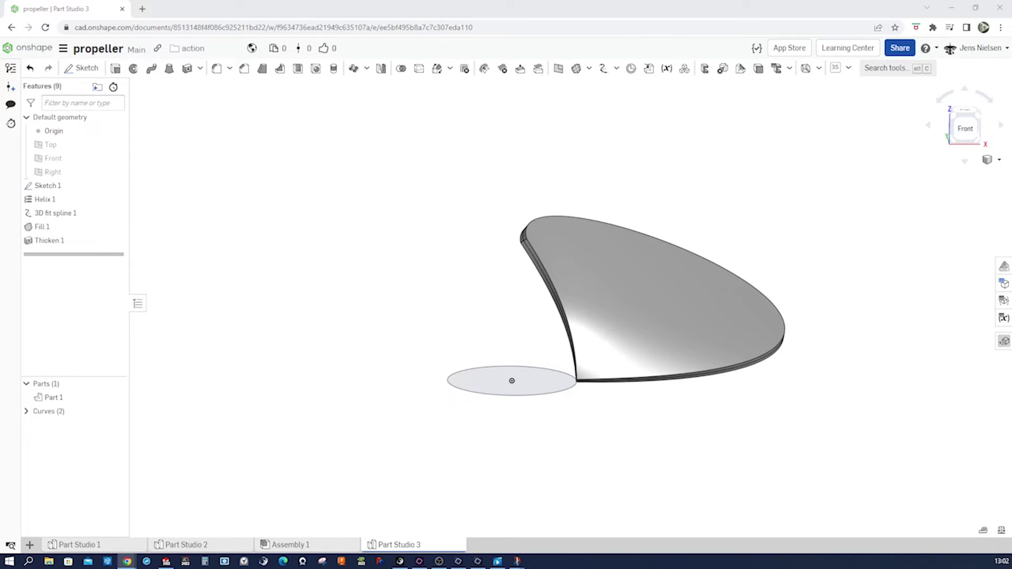
{"action": "right_click_drag", "start_coordinate": [806, 239], "coordinate": [686, 271]}
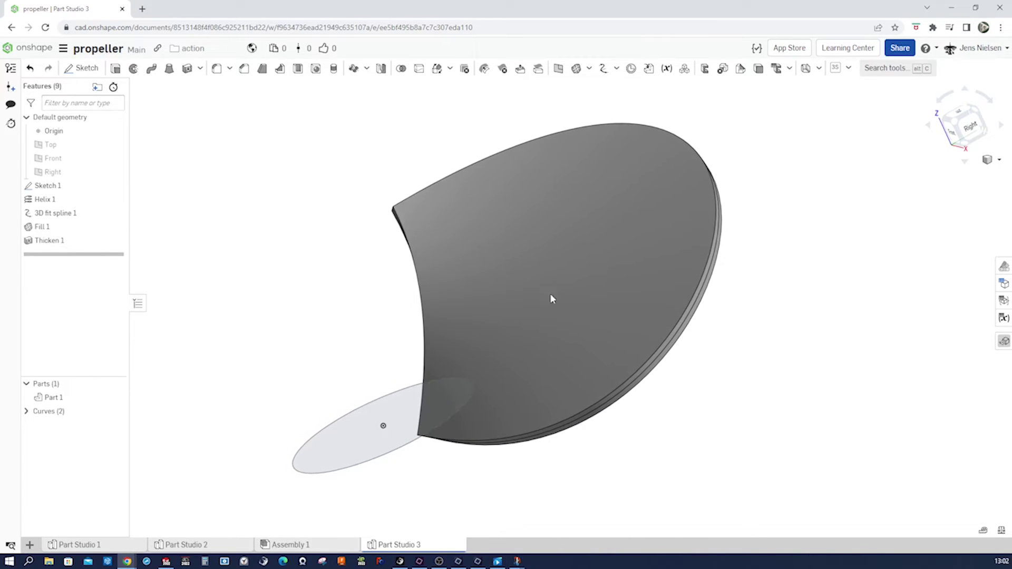
{"action": "scroll", "coordinate": [701, 318], "scroll_direction": "up", "scroll_amount": 3}
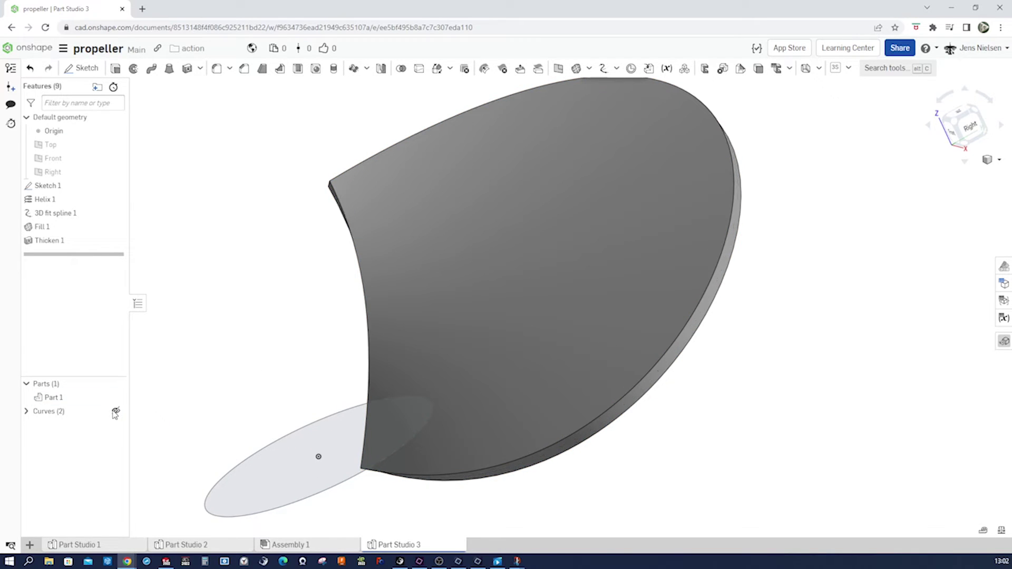
{"action": "scroll", "coordinate": [343, 211], "scroll_direction": "down", "scroll_amount": 1}
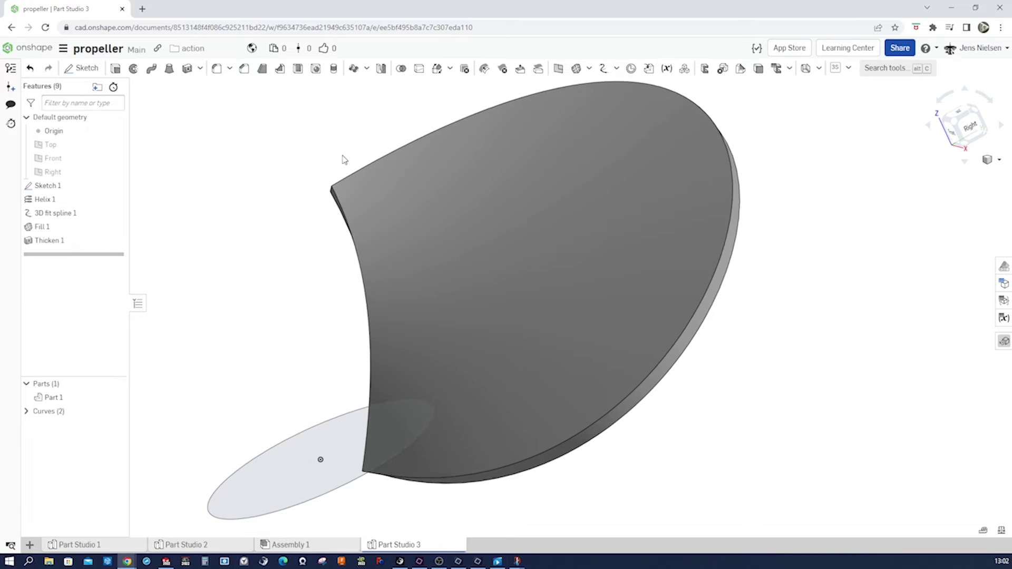
Add a full-round fillet using the two broad blade faces as sides and the rim as the rounded face.
{"action": "left_click", "coordinate": [217, 69]}
{"action": "left_click", "coordinate": [211, 102]}
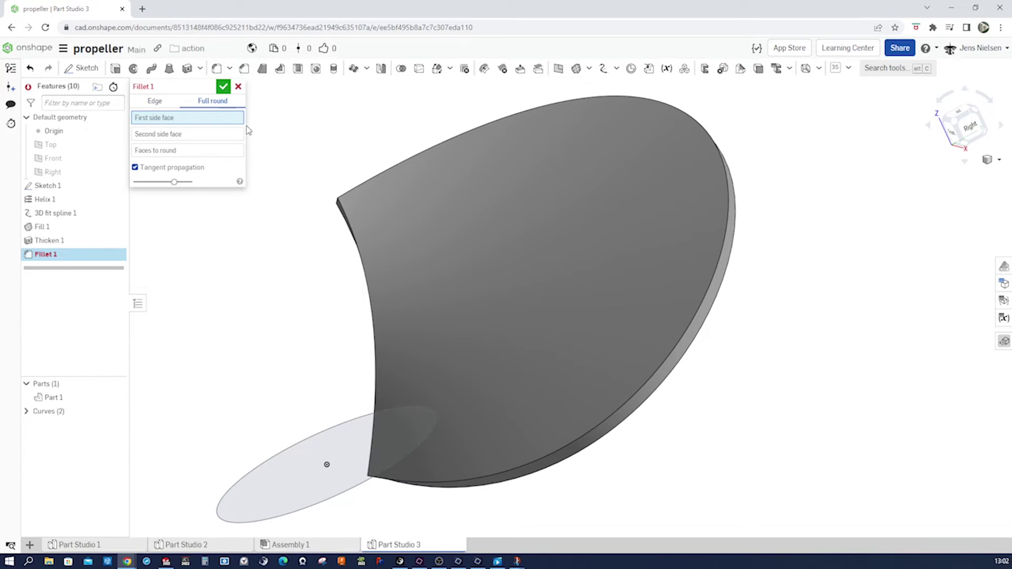
{"action": "left_click", "coordinate": [571, 237]}
{"action": "right_click_drag", "start_coordinate": [571, 236], "coordinate": [738, 258]}
{"action": "left_click", "coordinate": [752, 290]}
{"action": "left_click", "coordinate": [737, 257]}
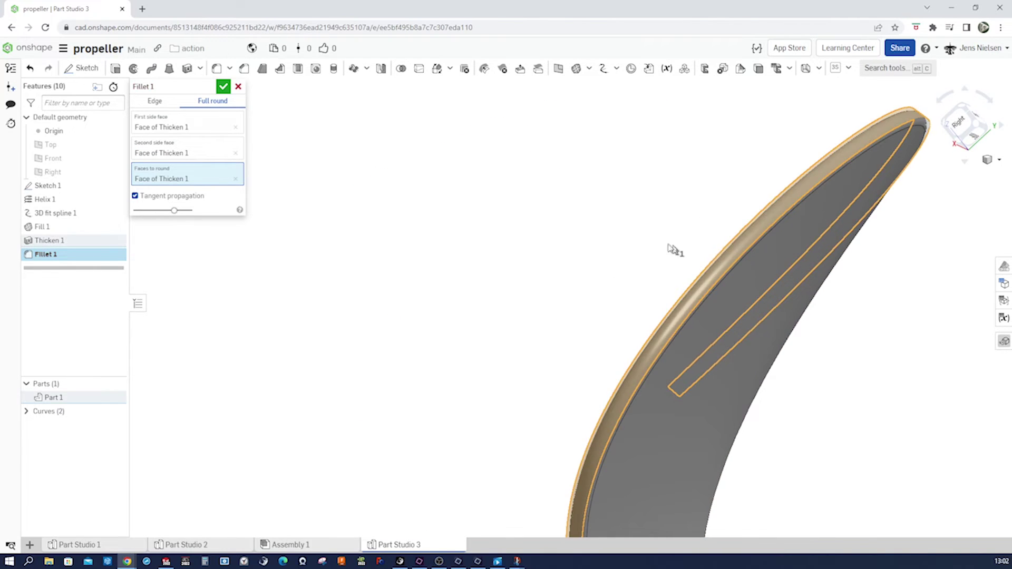
{"action": "left_click", "coordinate": [225, 88]}
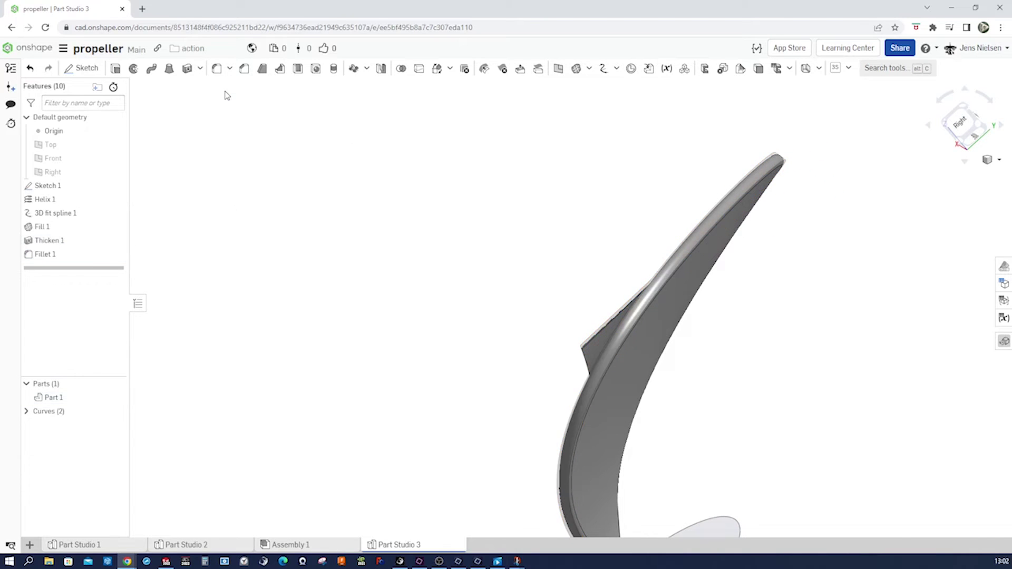
{"action": "right_click_drag", "start_coordinate": [441, 212], "coordinate": [926, 316]}
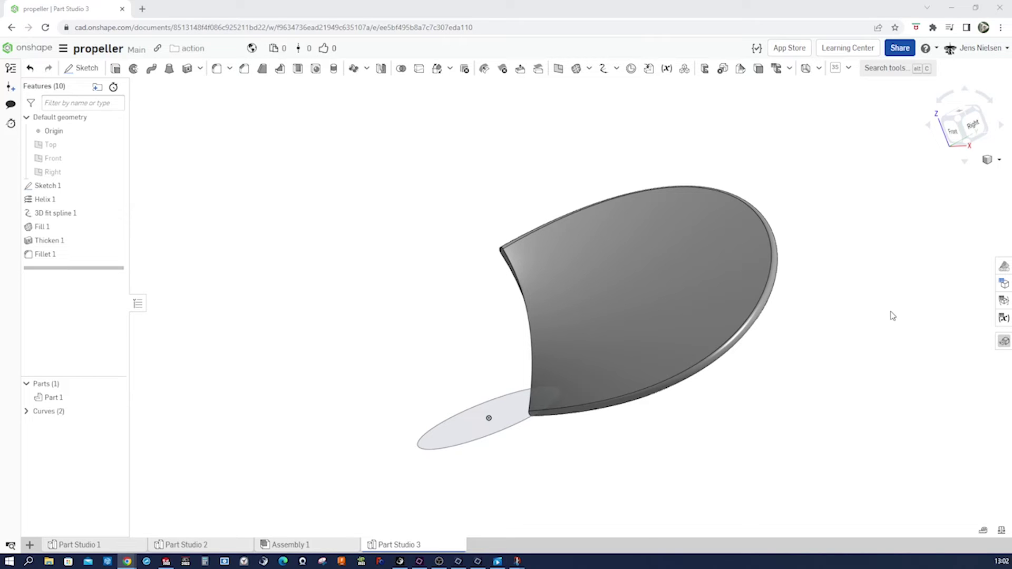
{"action": "scroll", "coordinate": [555, 185], "scroll_direction": "up", "scroll_amount": 1}
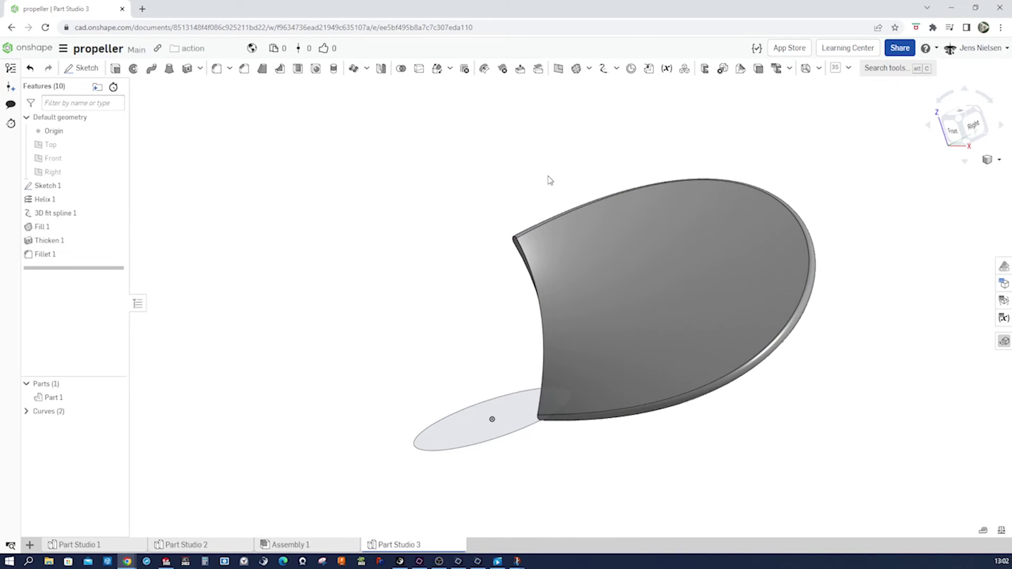
Start a new sketch on the Right plane, viewed face-on with the blade part hidden.
{"action": "key", "text": "s"}
{"action": "left_click", "coordinate": [565, 174]}
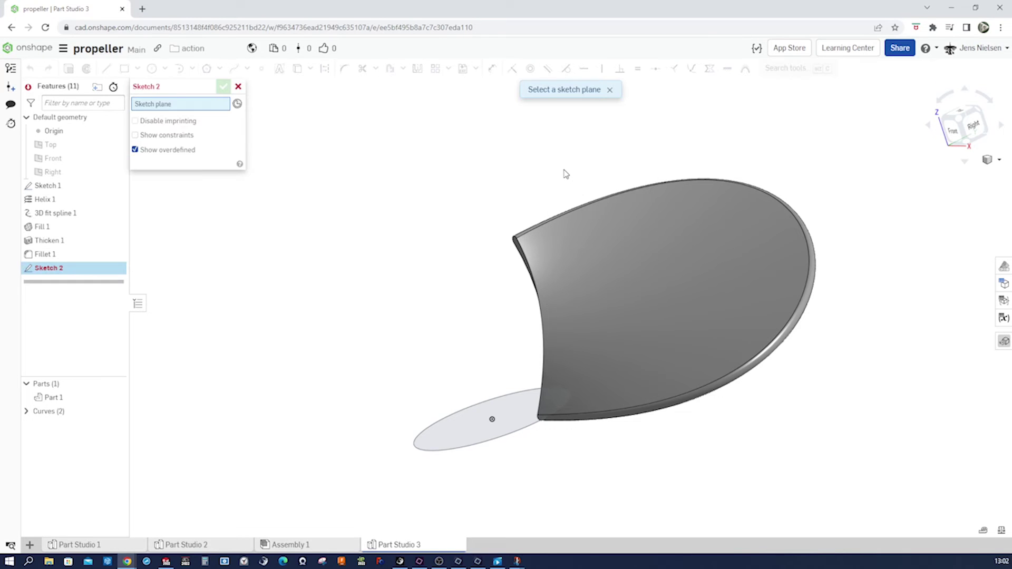
{"action": "left_click", "coordinate": [52, 171]}
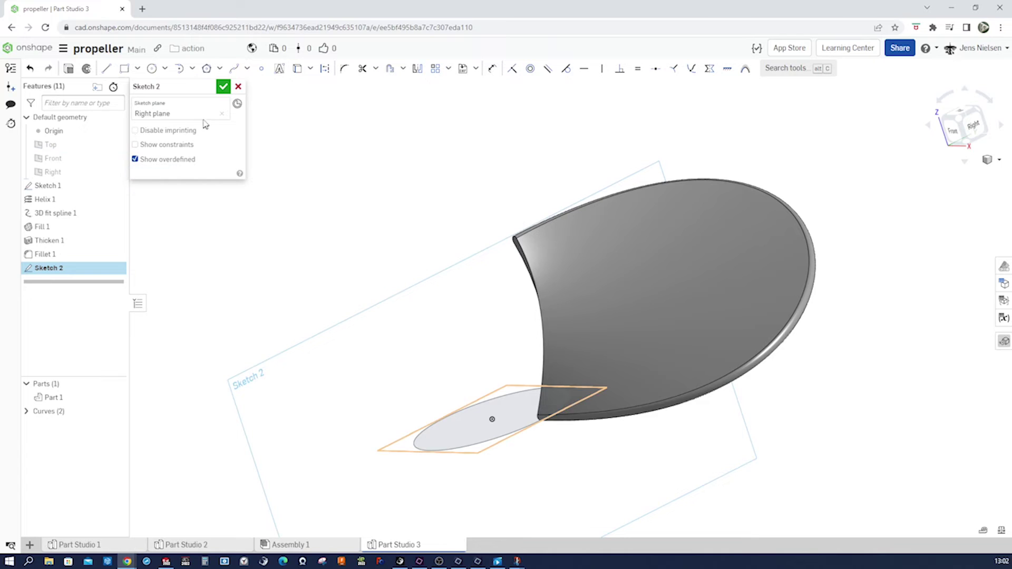
{"action": "key", "text": "n"}
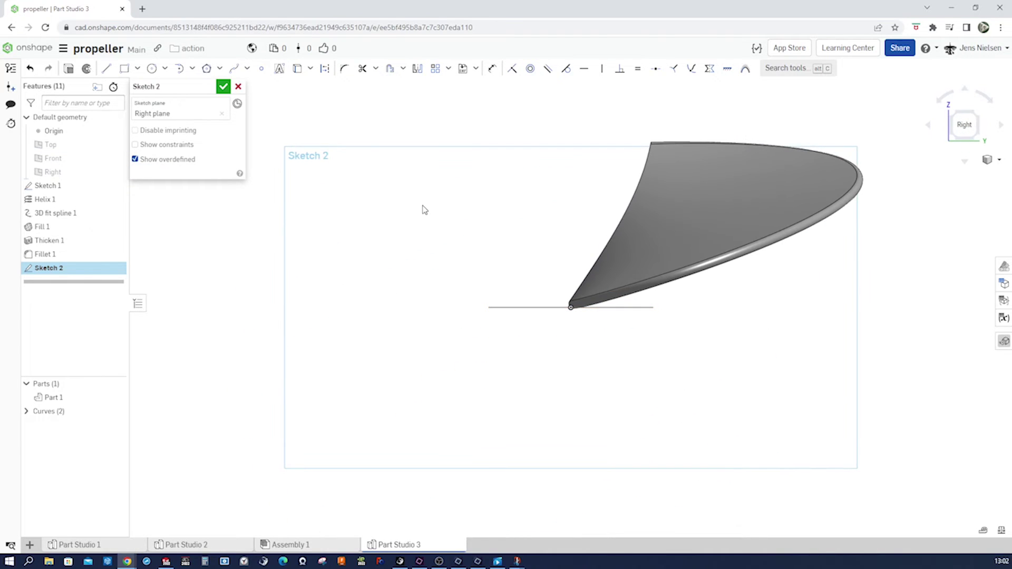
{"action": "left_click", "coordinate": [115, 398]}
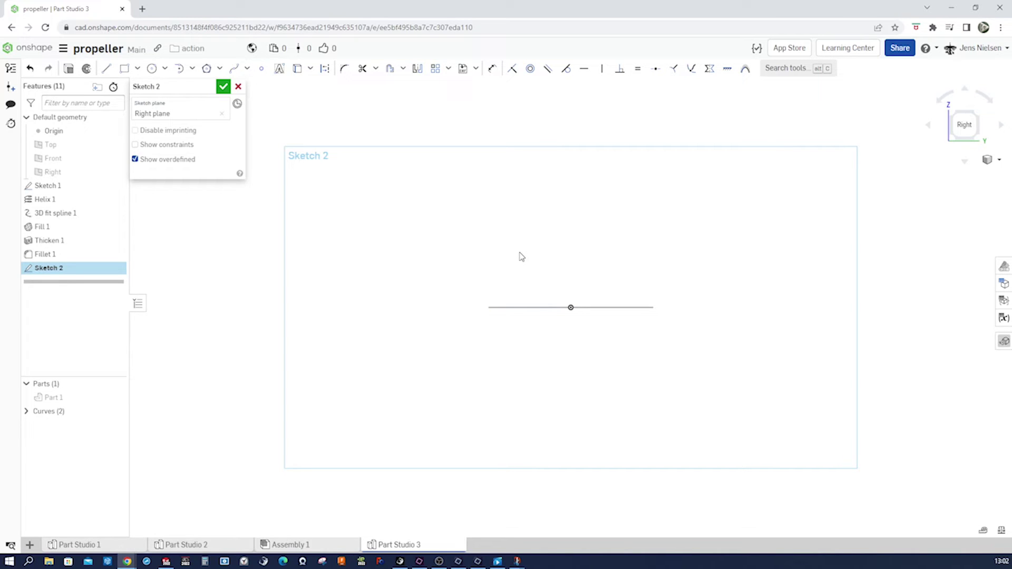
Draw a vertical line up from the origin and a horizontal line running right from it.
{"action": "key", "text": "l"}
{"action": "left_click", "coordinate": [571, 307]}
{"action": "left_click", "coordinate": [571, 125]}
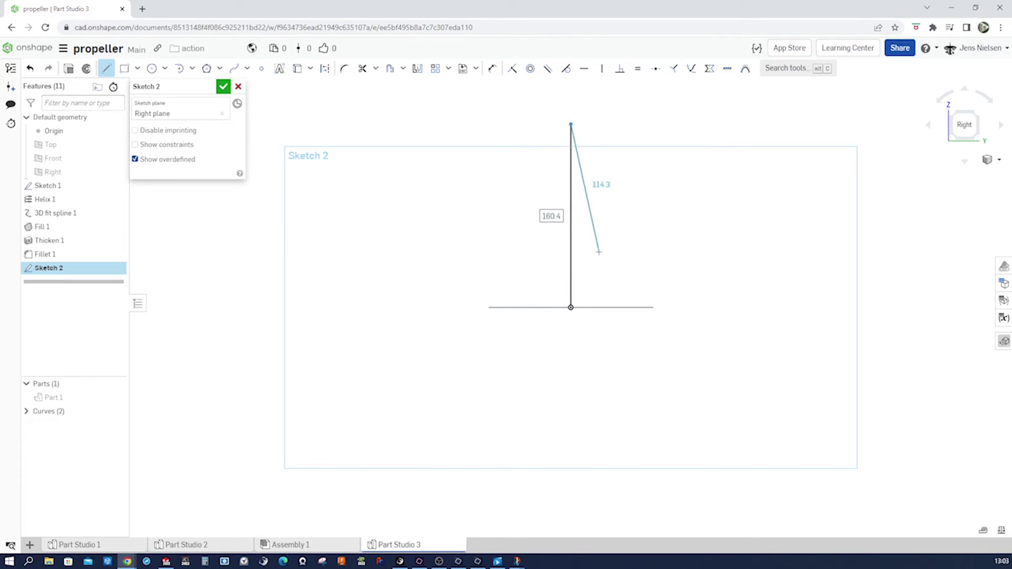
{"action": "key", "text": "Escape"}
{"action": "key", "text": "l"}
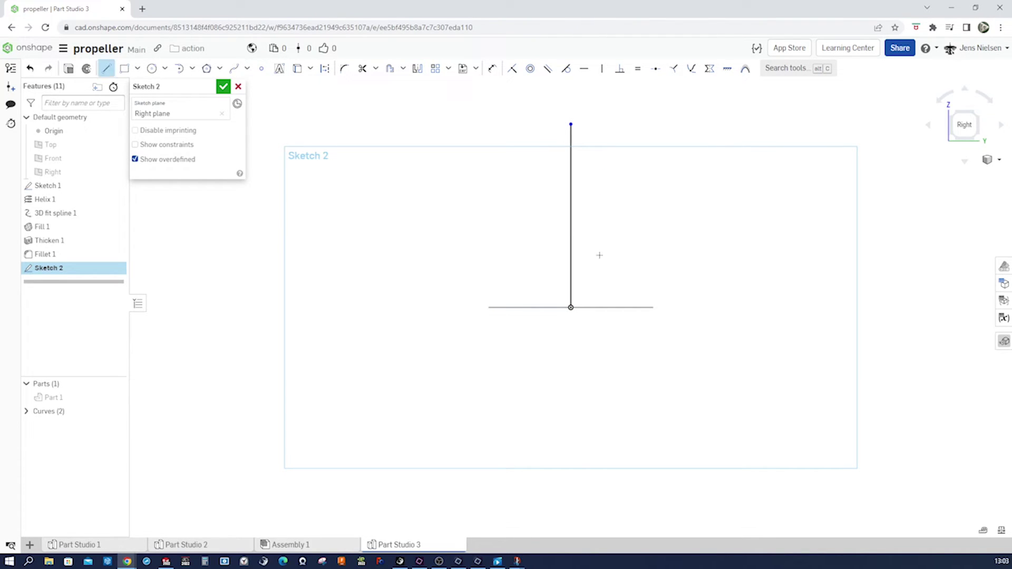
{"action": "left_click", "coordinate": [571, 308]}
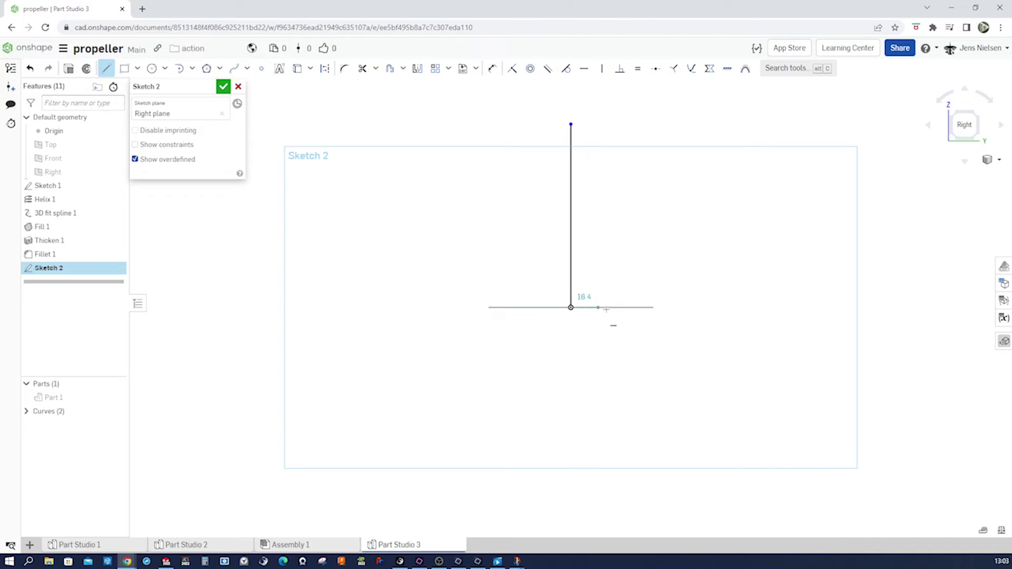
{"action": "left_click", "coordinate": [682, 308]}
{"action": "key", "text": "Escape"}
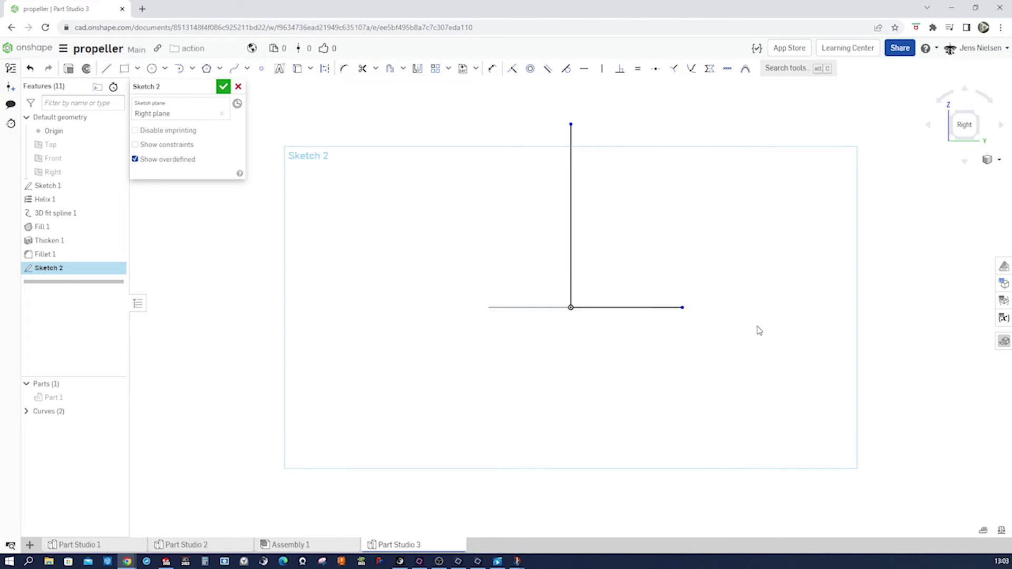
{"action": "scroll", "coordinate": [761, 319], "scroll_direction": "up", "scroll_amount": 2}
{"action": "key", "text": "f"}
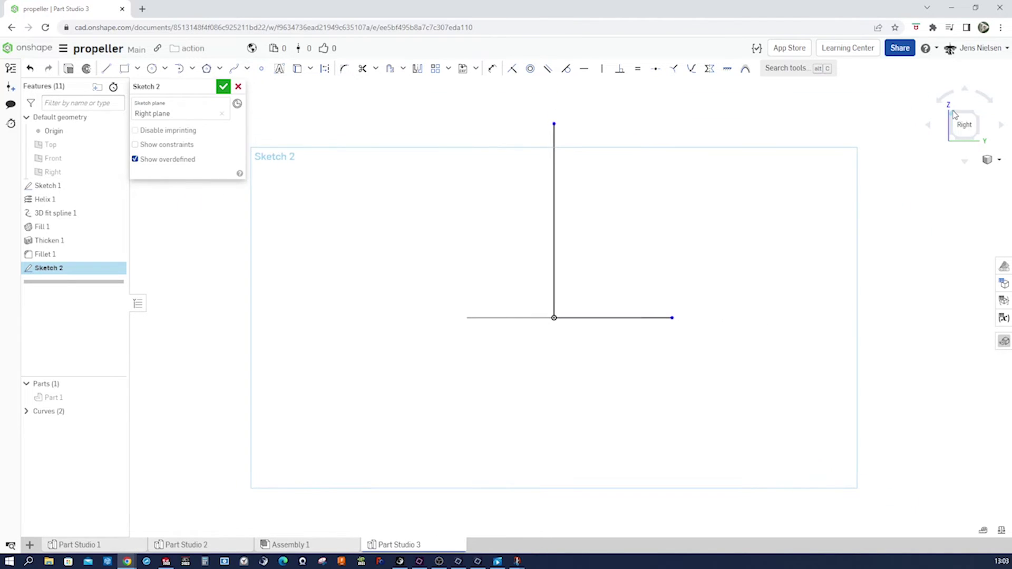
{"action": "left_click", "coordinate": [954, 114]}
Bring the edge across the hub circle into the sketch and dimension its short outer line 5 mm.
{"action": "key", "text": "n"}
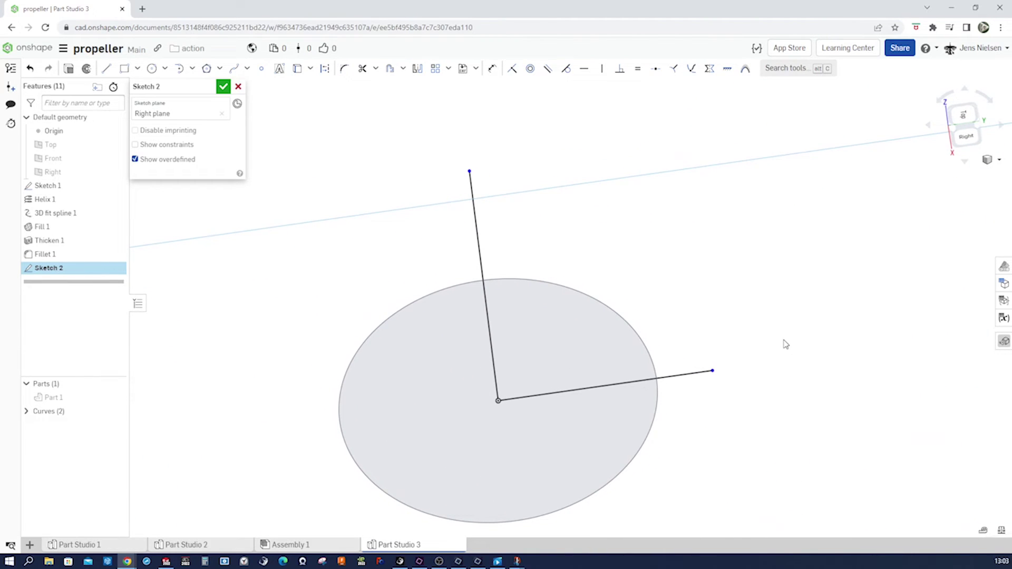
{"action": "key", "text": "u"}
{"action": "left_click", "coordinate": [645, 447]}
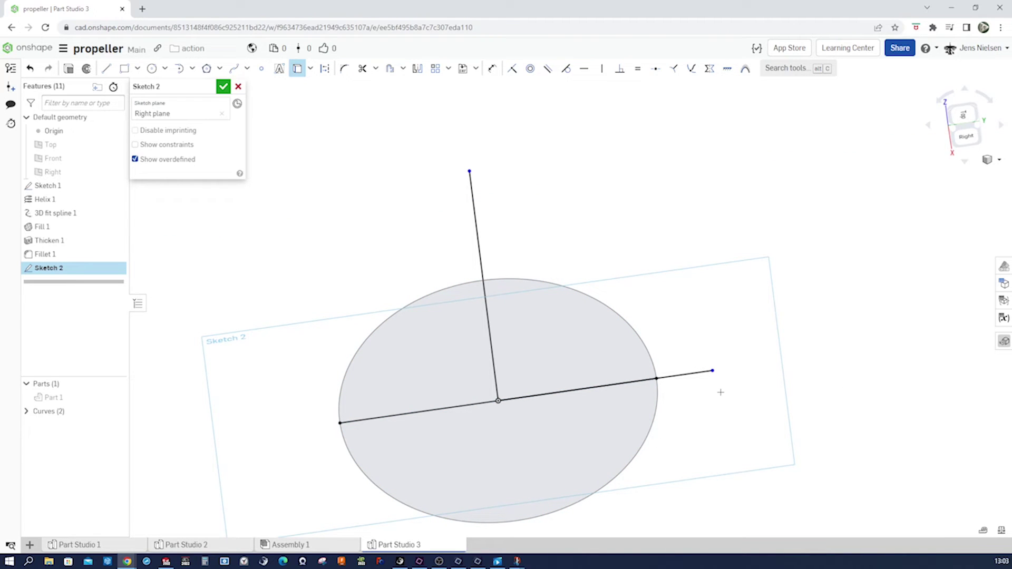
{"action": "key", "text": "q"}
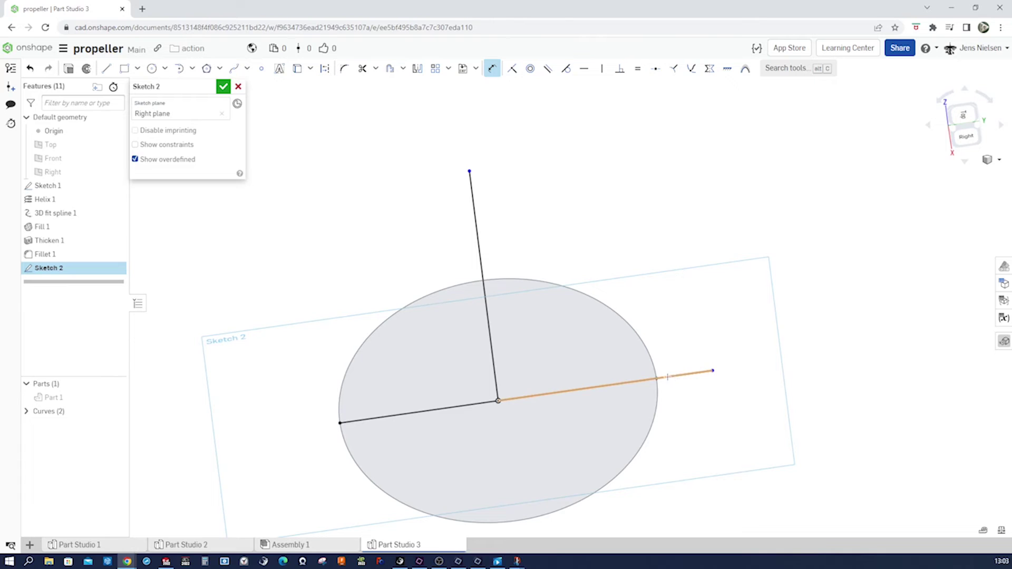
{"action": "left_click", "coordinate": [707, 372]}
{"action": "left_click", "coordinate": [677, 389]}
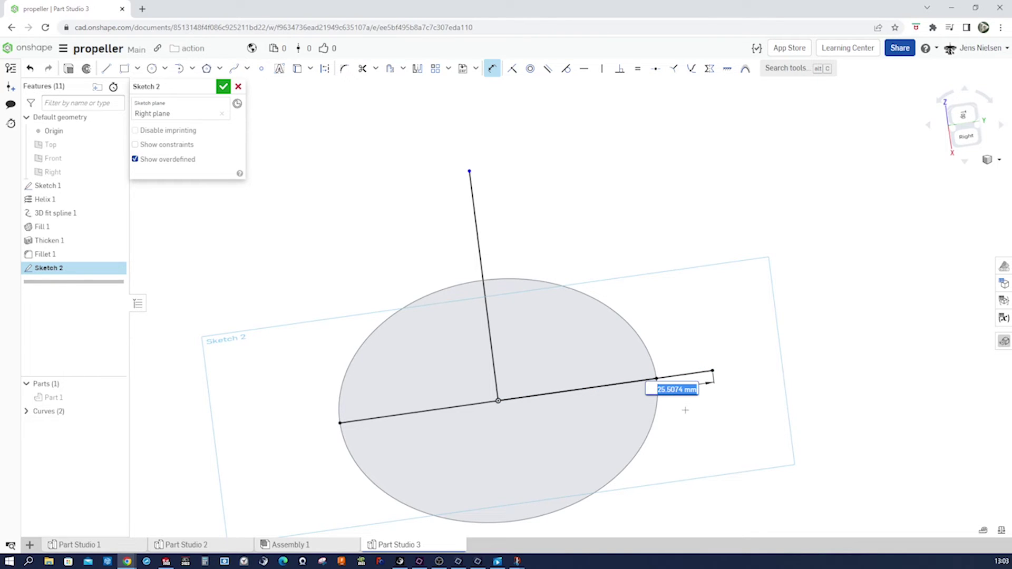
{"action": "type", "text": "5.5"}
{"action": "key", "text": "Return"}
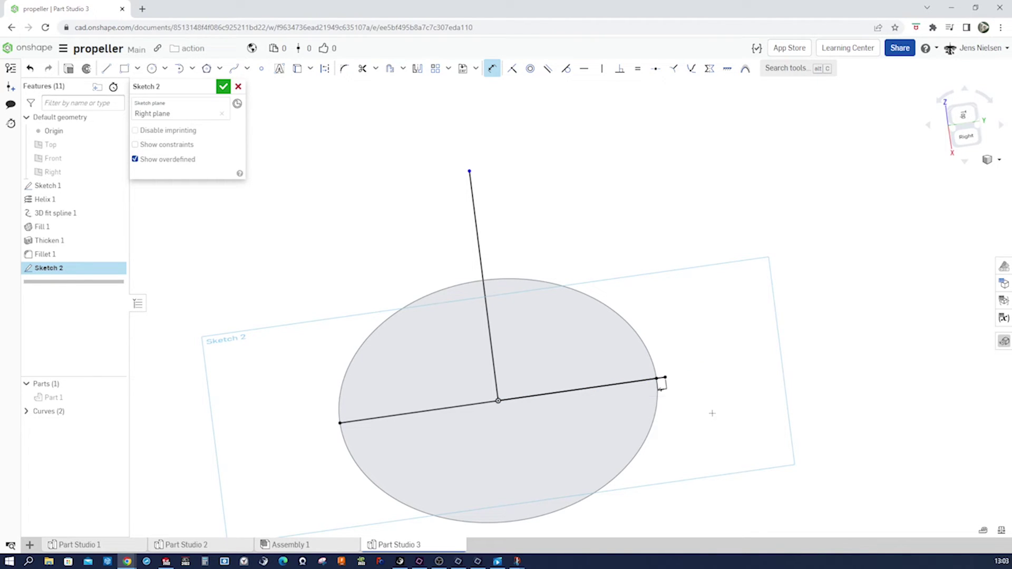
Draw an upright line from the outer line's end and dimension it 166.
{"action": "key", "text": "l"}
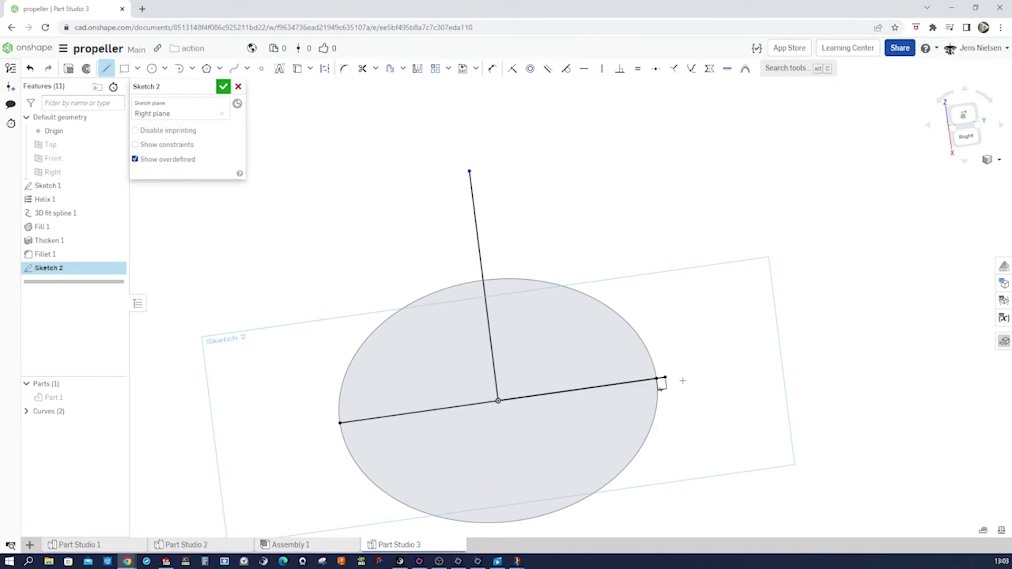
{"action": "left_click", "coordinate": [665, 377]}
{"action": "left_click", "coordinate": [645, 225]}
{"action": "key", "text": "Escape"}
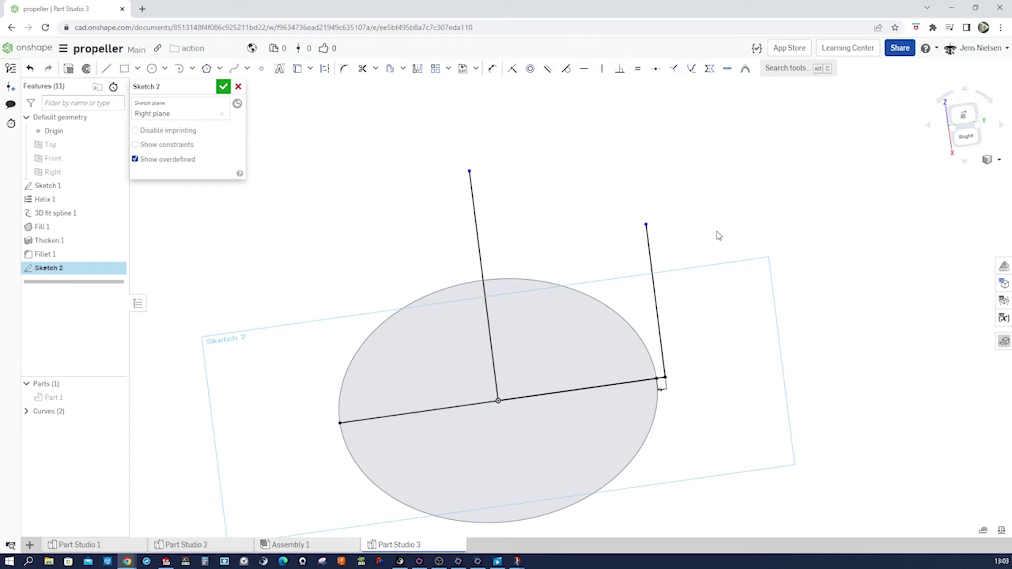
{"action": "key", "text": "d"}
{"action": "left_click", "coordinate": [654, 260]}
{"action": "left_click", "coordinate": [666, 257]}
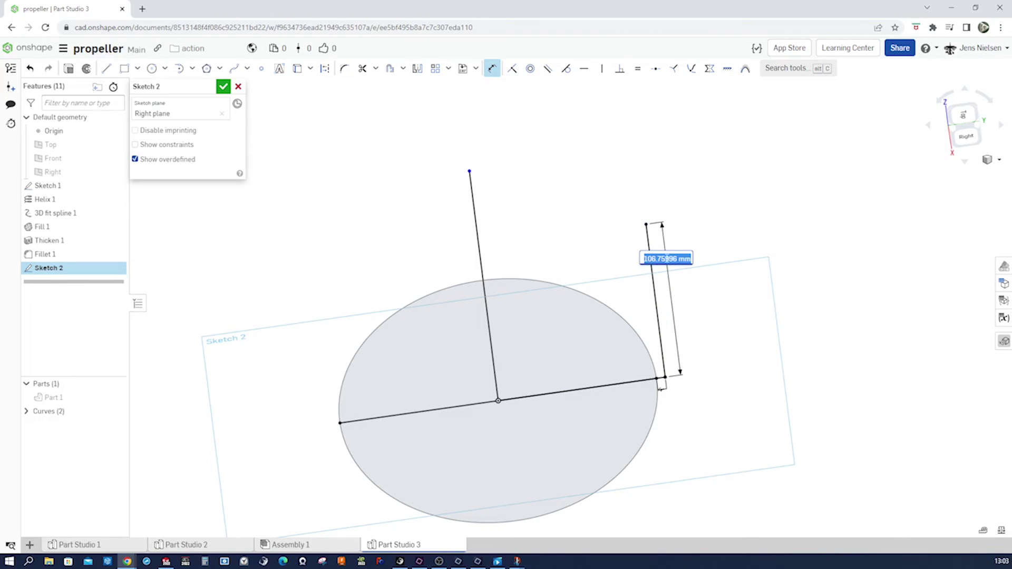
{"action": "type", "text": "166"}
{"action": "key", "text": "Return"}
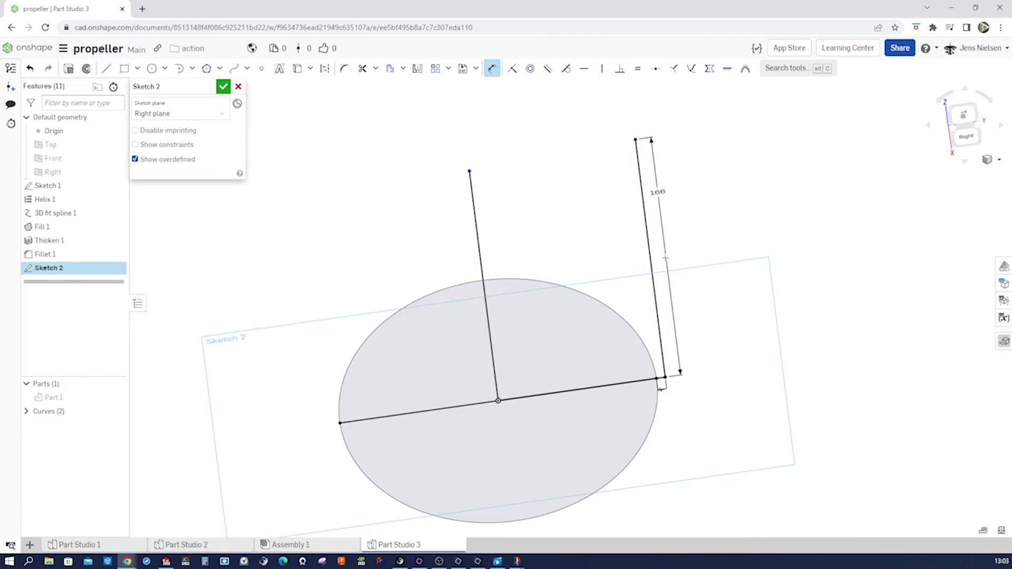
Dimension the vertical centre line to 244.
{"action": "key", "text": "f"}
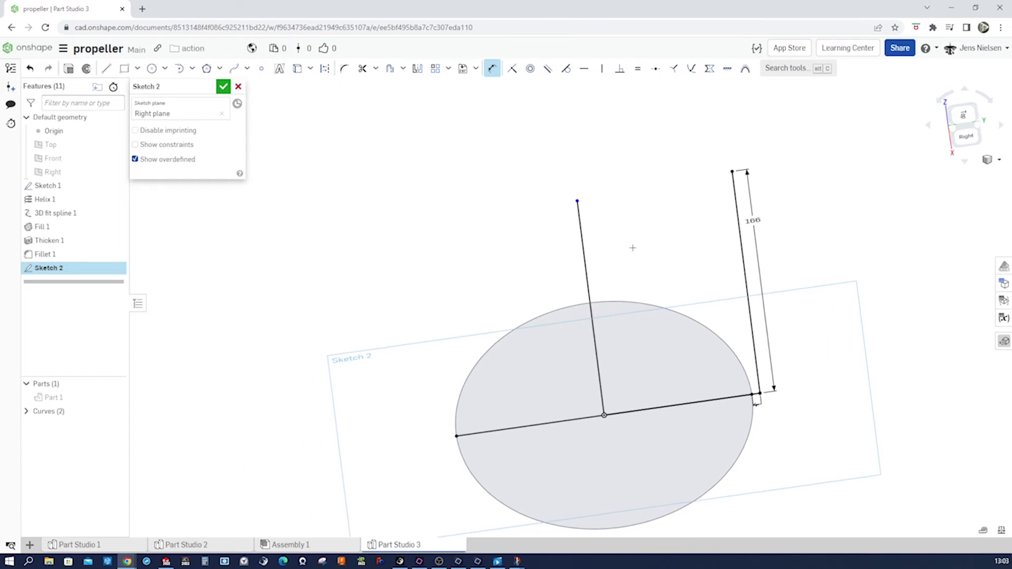
{"action": "left_click", "coordinate": [597, 252]}
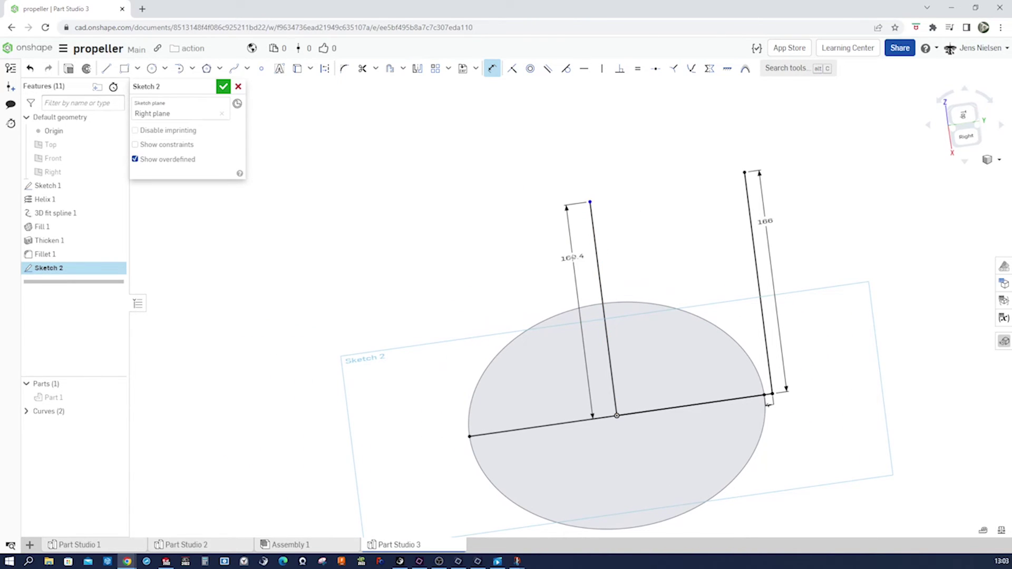
{"action": "left_click", "coordinate": [574, 258]}
{"action": "type", "text": "244"}
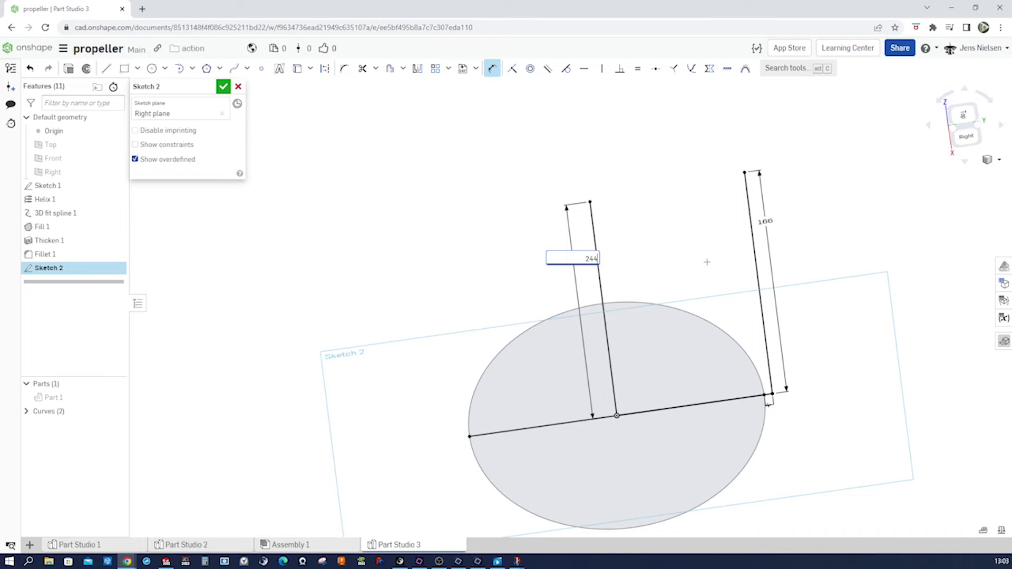
{"action": "key", "text": "Return"}
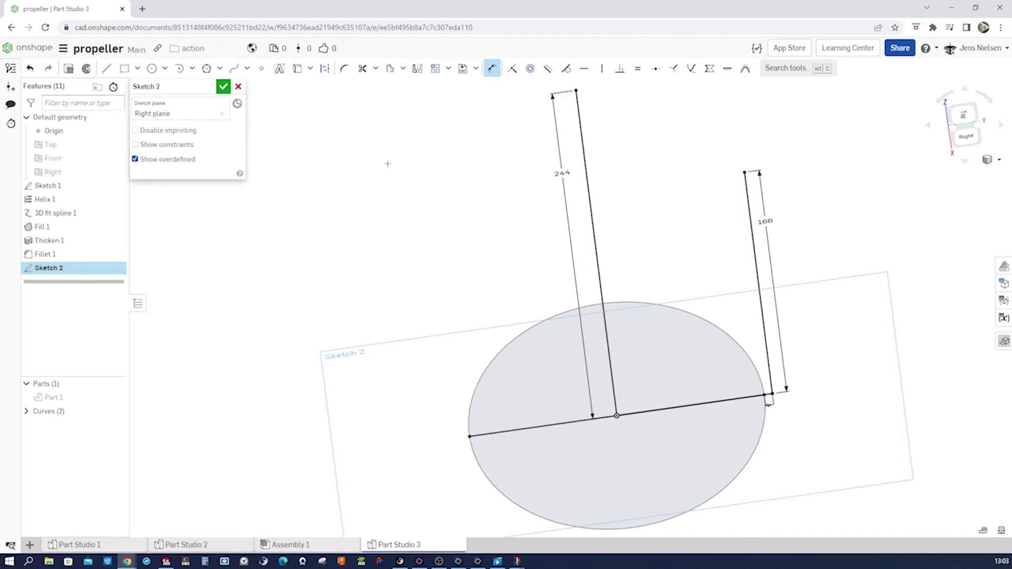
Draw a curved spline from the 244 line's top to the 166 line's top, tangent to the right edge.
{"action": "left_click", "coordinate": [233, 68]}
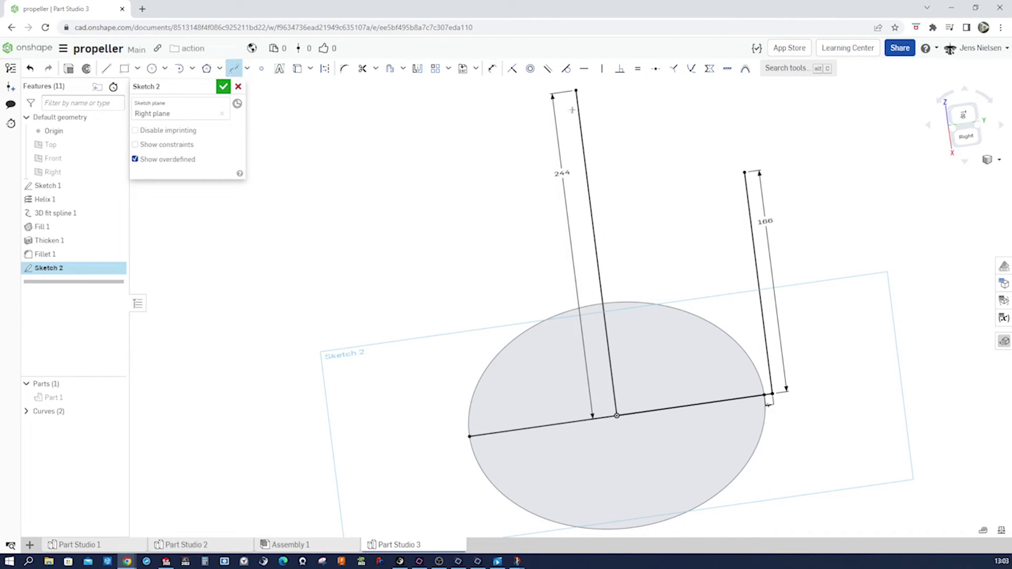
{"action": "left_click", "coordinate": [575, 91]}
{"action": "left_click", "coordinate": [744, 172]}
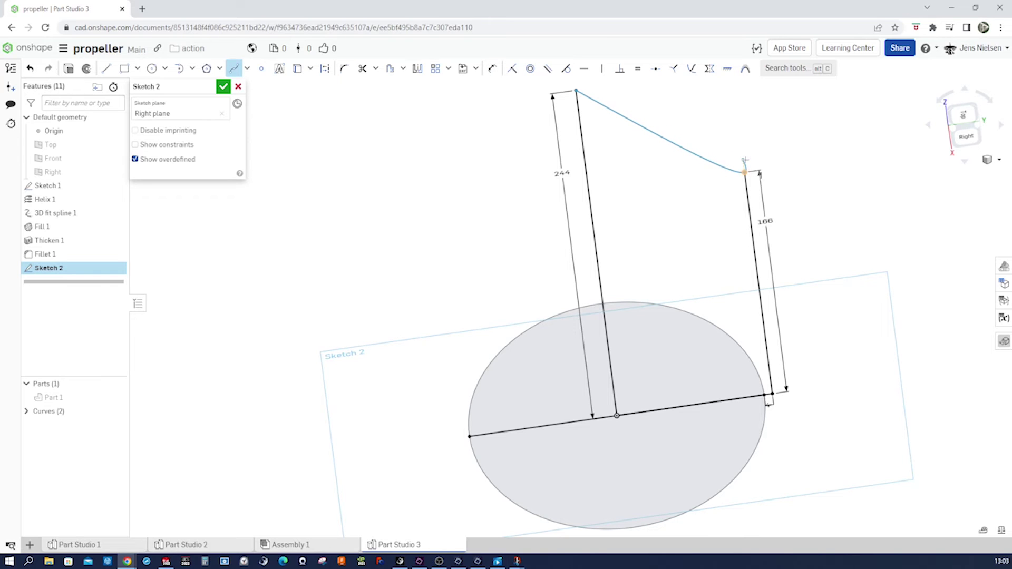
{"action": "key", "text": "Escape"}
{"action": "scroll", "coordinate": [794, 174], "scroll_direction": "up", "scroll_amount": 4}
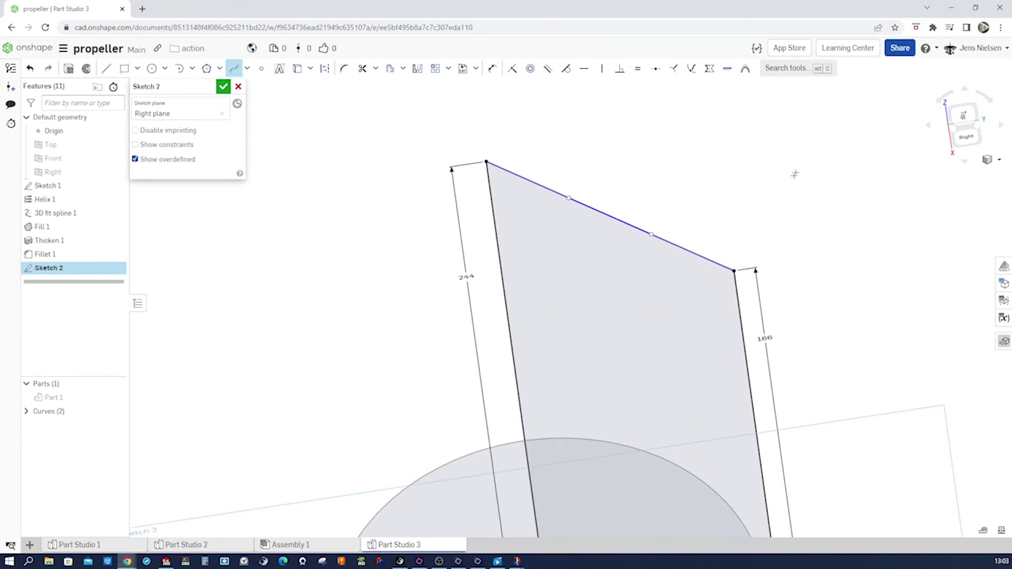
{"action": "key", "text": "Escape"}
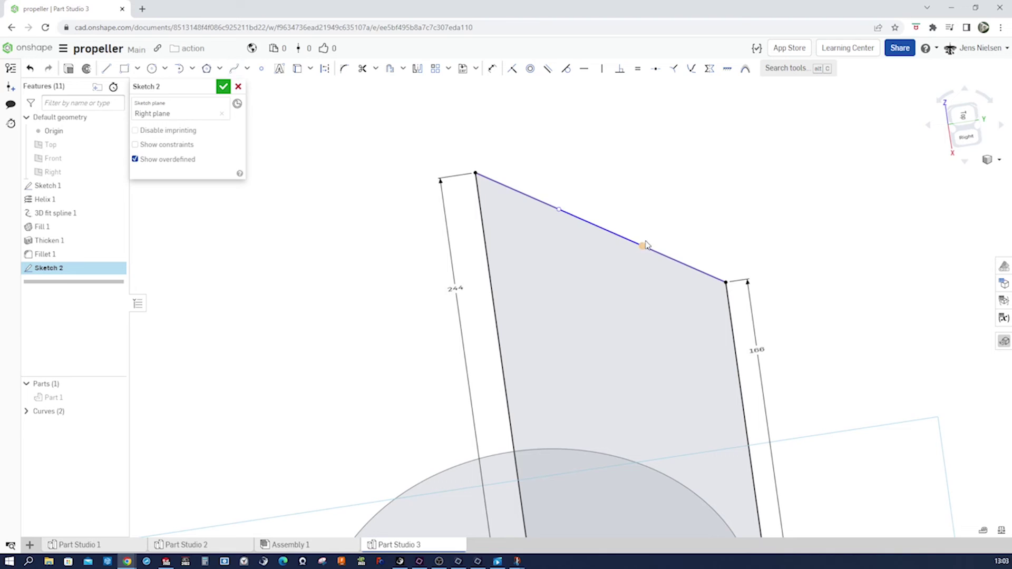
{"action": "left_click_drag", "start_coordinate": [645, 250], "coordinate": [693, 205]}
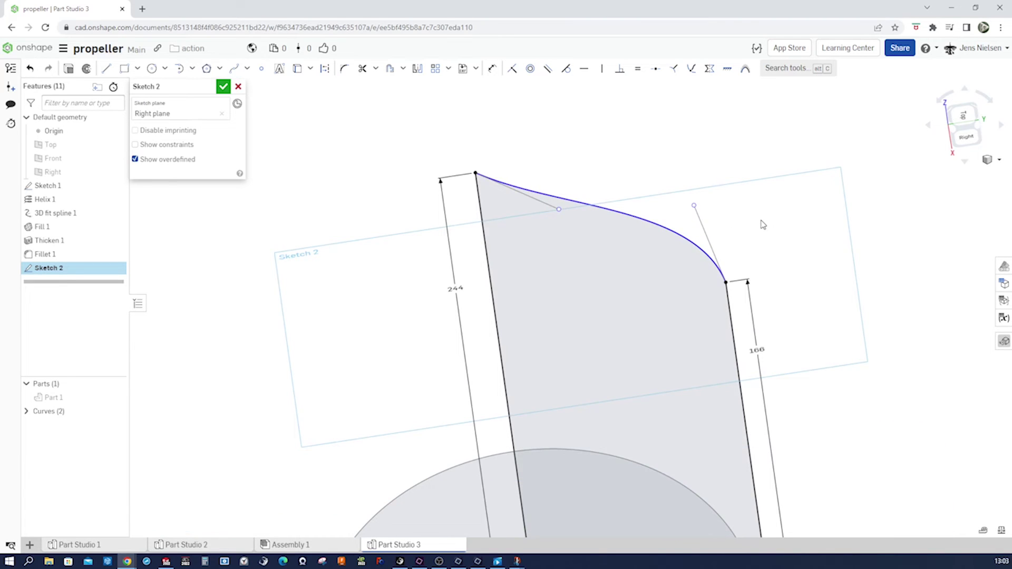
{"action": "key", "text": "t"}
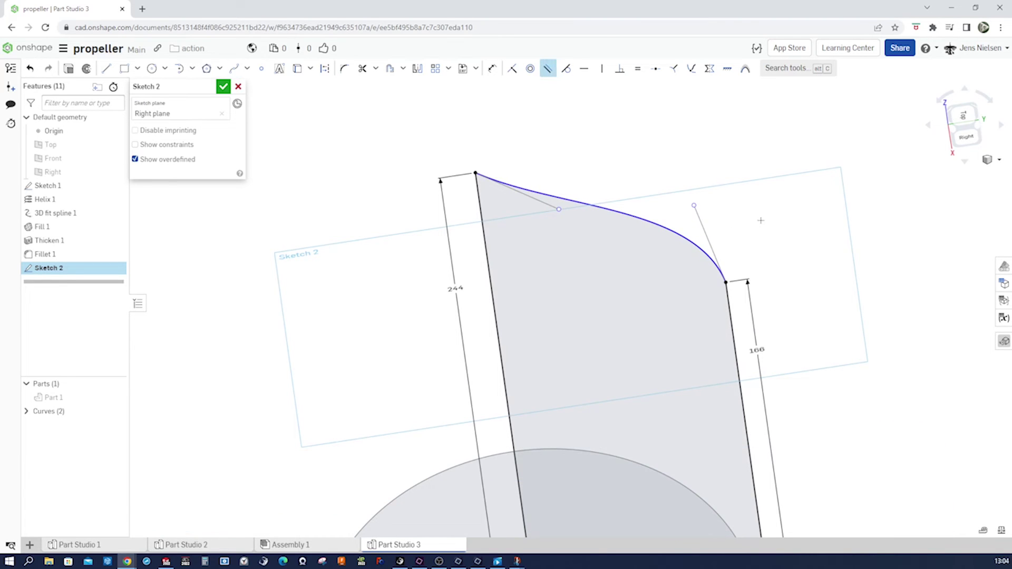
{"action": "left_click", "coordinate": [710, 243]}
{"action": "left_click", "coordinate": [728, 305]}
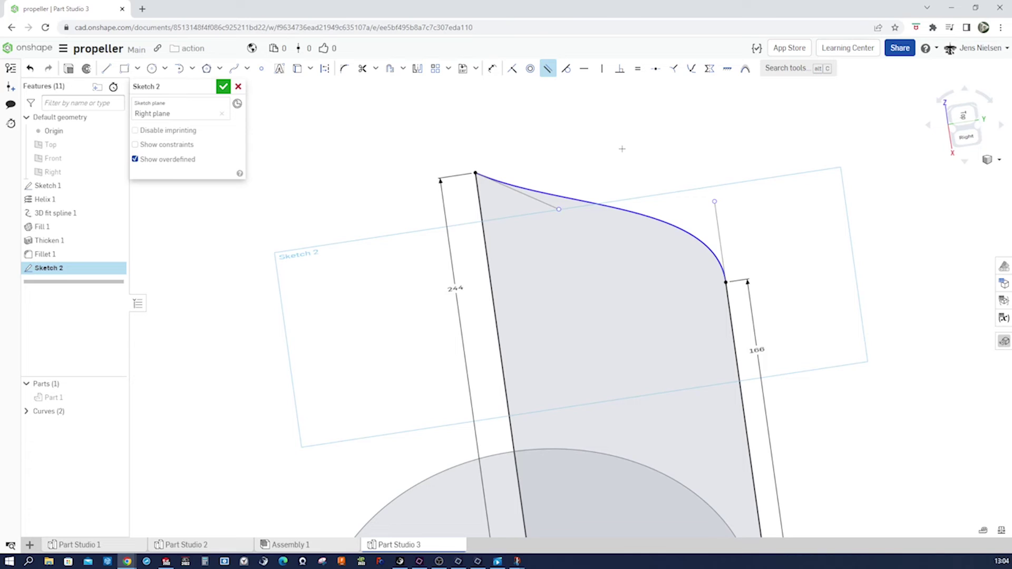
Dimension the spline's start handle at 66° to the left edge.
{"action": "key", "text": "d"}
{"action": "left_click", "coordinate": [527, 196]}
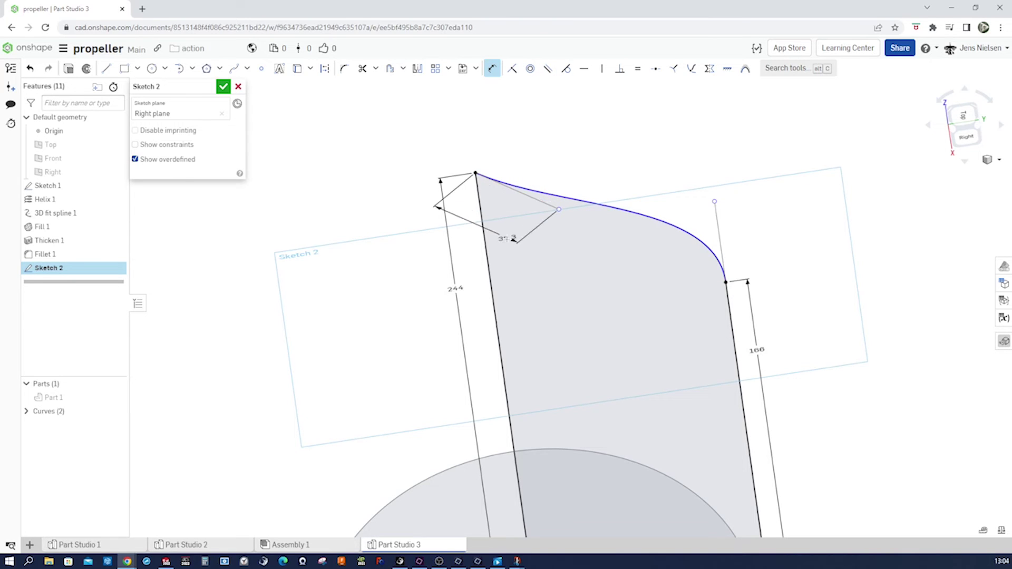
{"action": "left_click", "coordinate": [489, 243]}
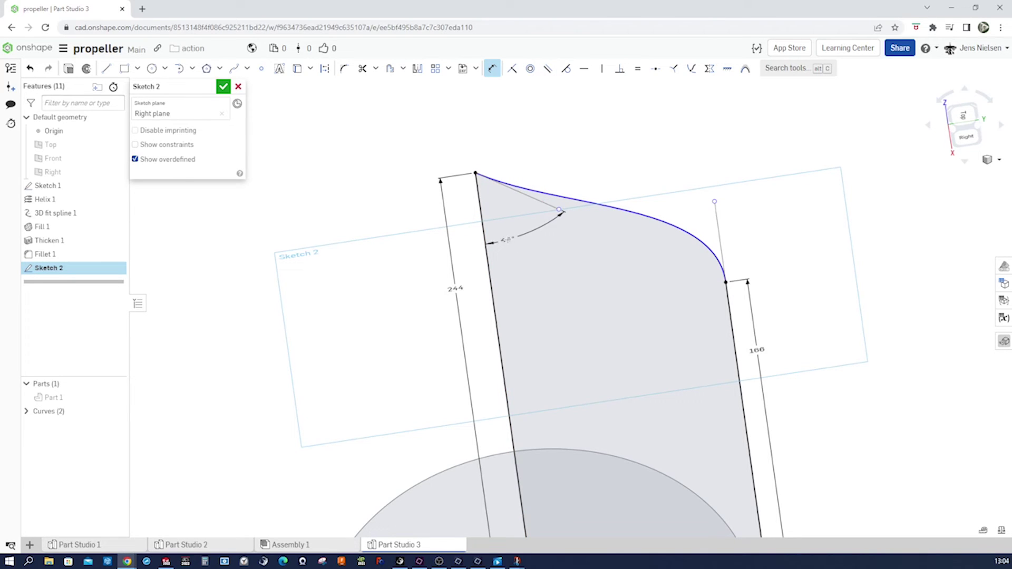
{"action": "left_click", "coordinate": [507, 240]}
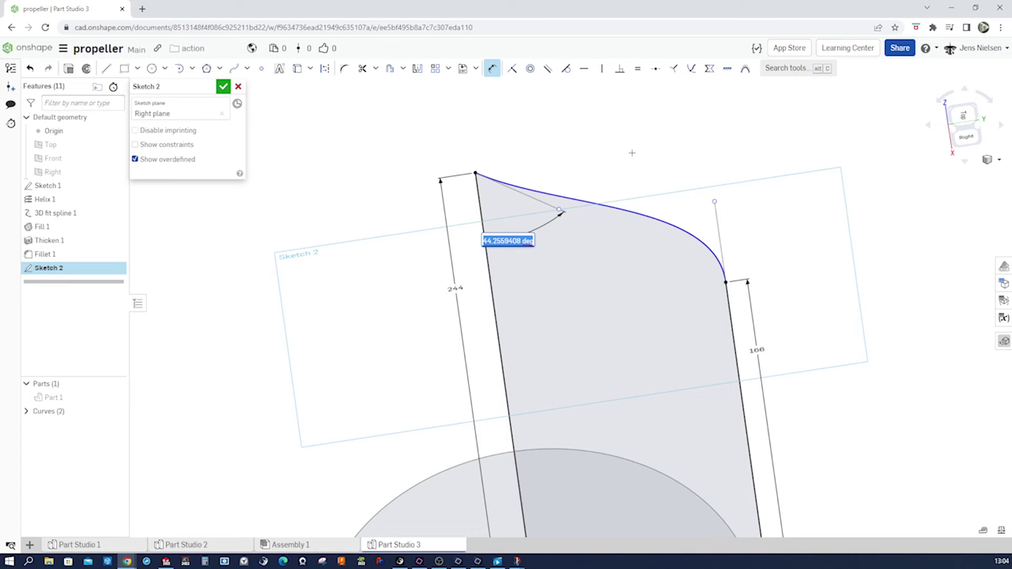
{"action": "type", "text": "66"}
{"action": "key", "text": "Return"}
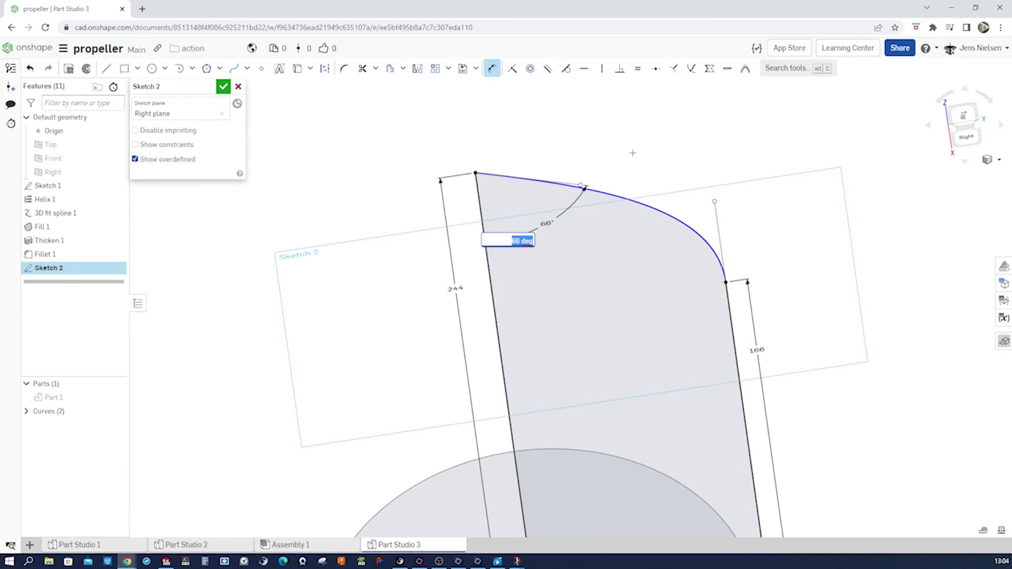
{"action": "key", "text": "n"}
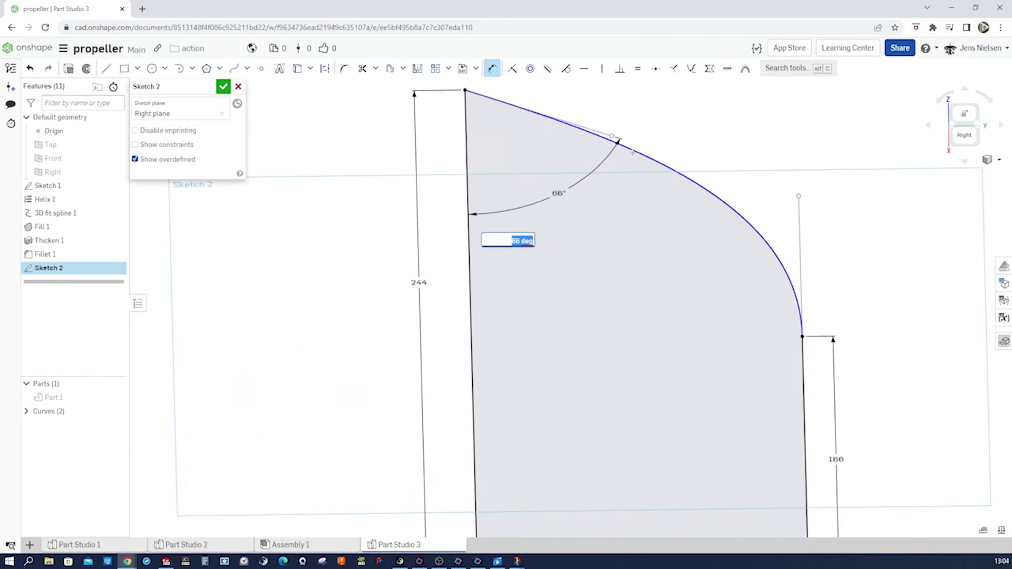
{"action": "key", "text": "Escape"}
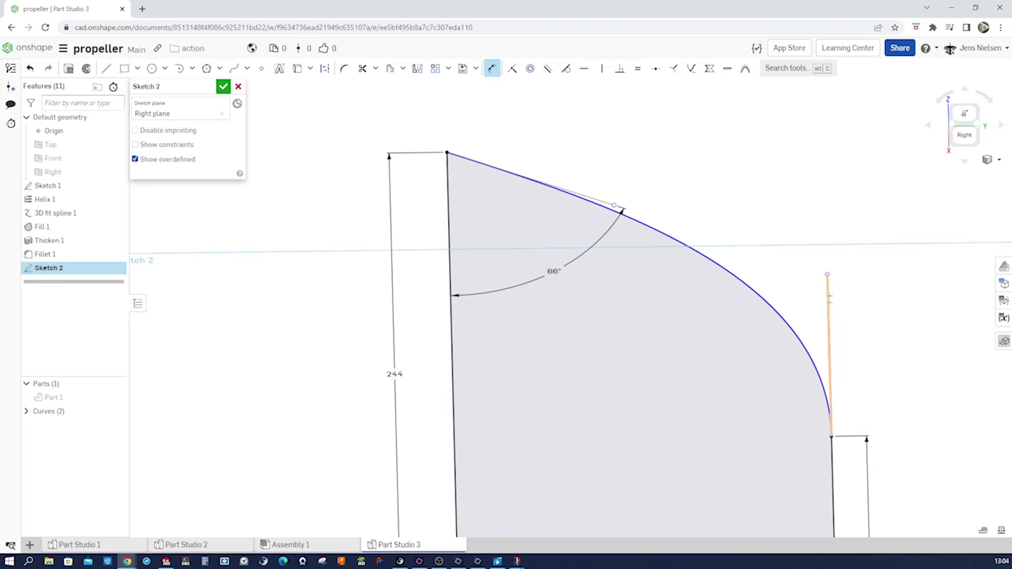
{"action": "key", "text": "Escape"}
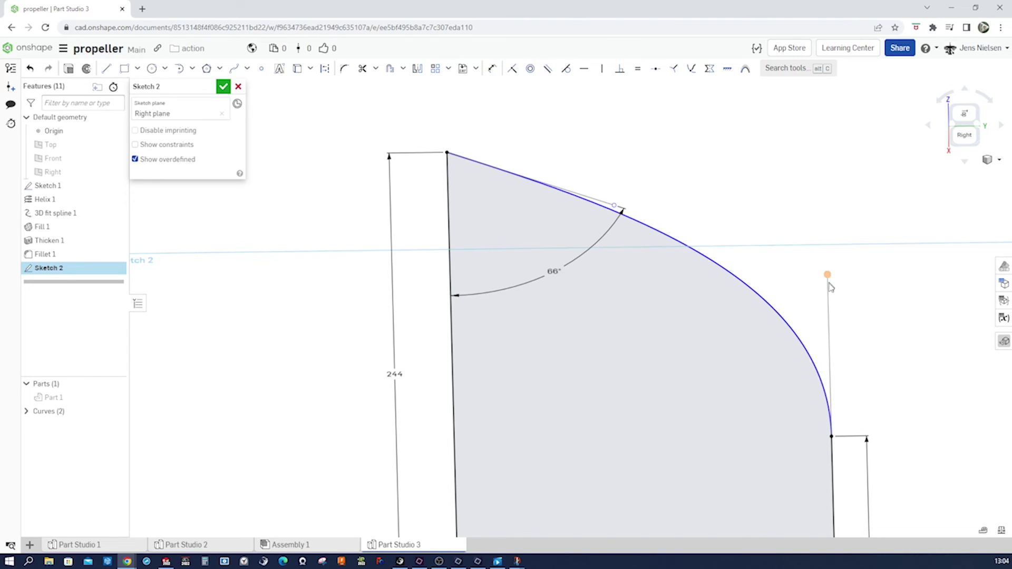
Dimension the lower spline handle to 40 mm and the upper handle to 36 mm, then finish Sketch 2.
{"action": "left_click_drag", "start_coordinate": [830, 286], "coordinate": [830, 341]}
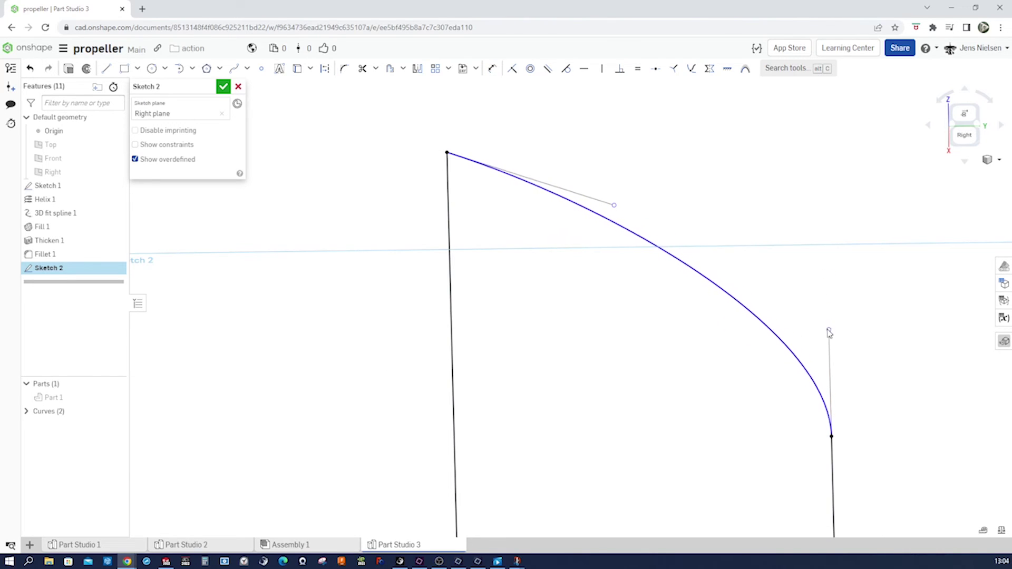
{"action": "mouse_move", "coordinate": [828, 330]}
{"action": "left_mouse_down"}
{"action": "mouse_move", "coordinate": [826, 285]}
{"action": "mouse_move", "coordinate": [825, 304]}
{"action": "left_mouse_up"}
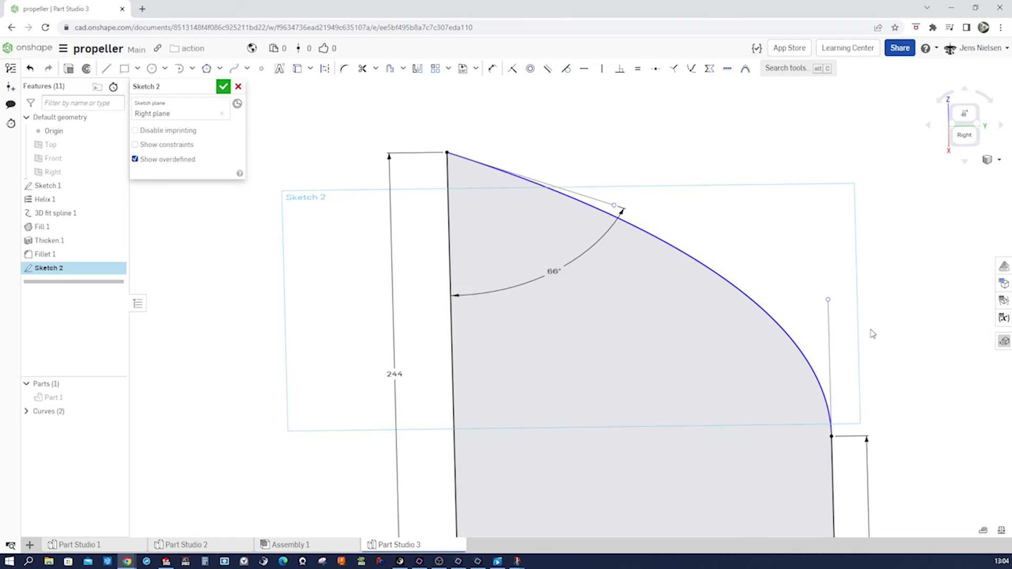
{"action": "left_click", "coordinate": [830, 348]}
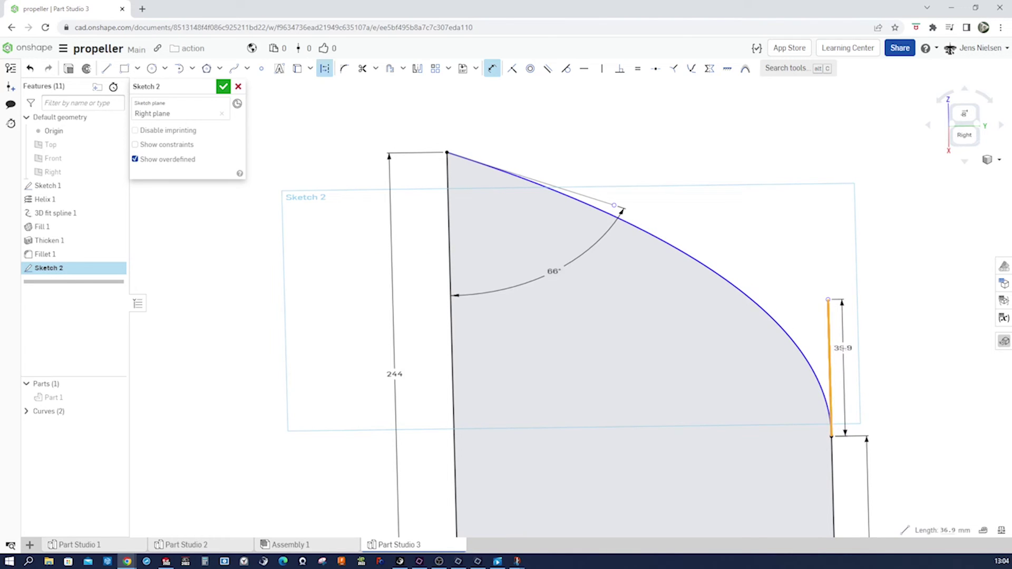
{"action": "left_click", "coordinate": [844, 348]}
{"action": "type", "text": "4"}
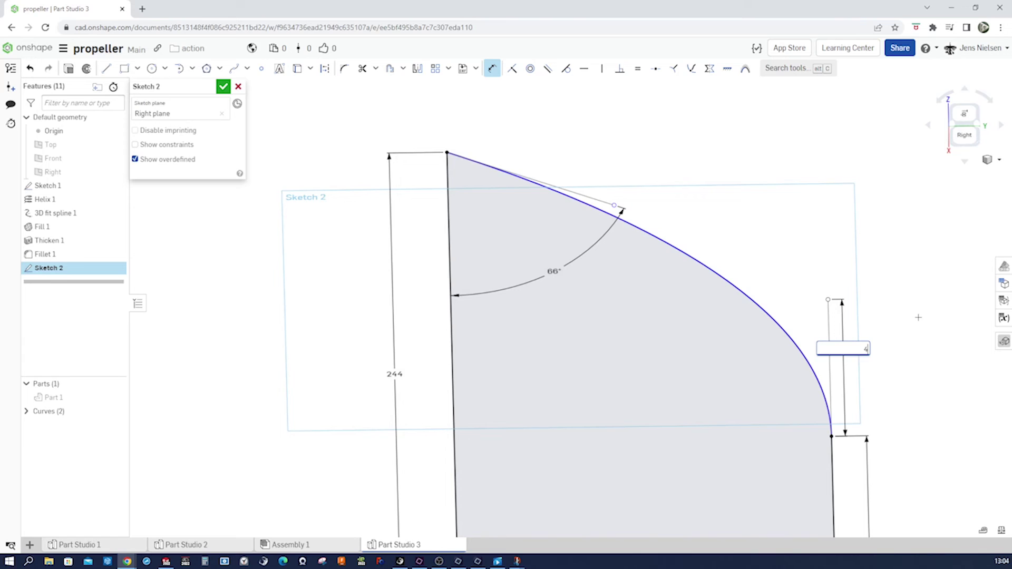
{"action": "type", "text": "0"}
{"action": "key", "text": "Return"}
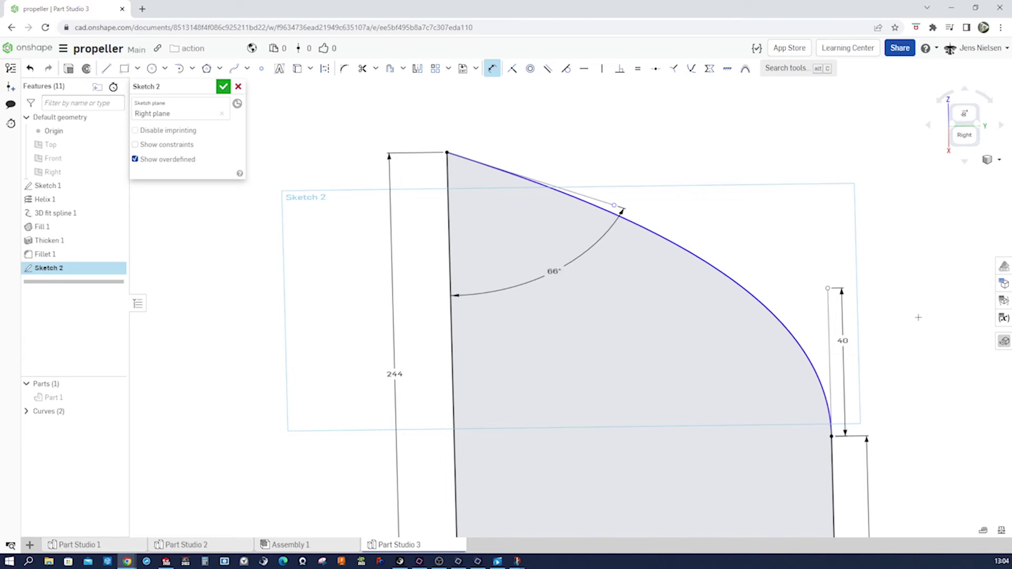
{"action": "left_click", "coordinate": [620, 209]}
{"action": "left_click", "coordinate": [612, 182]}
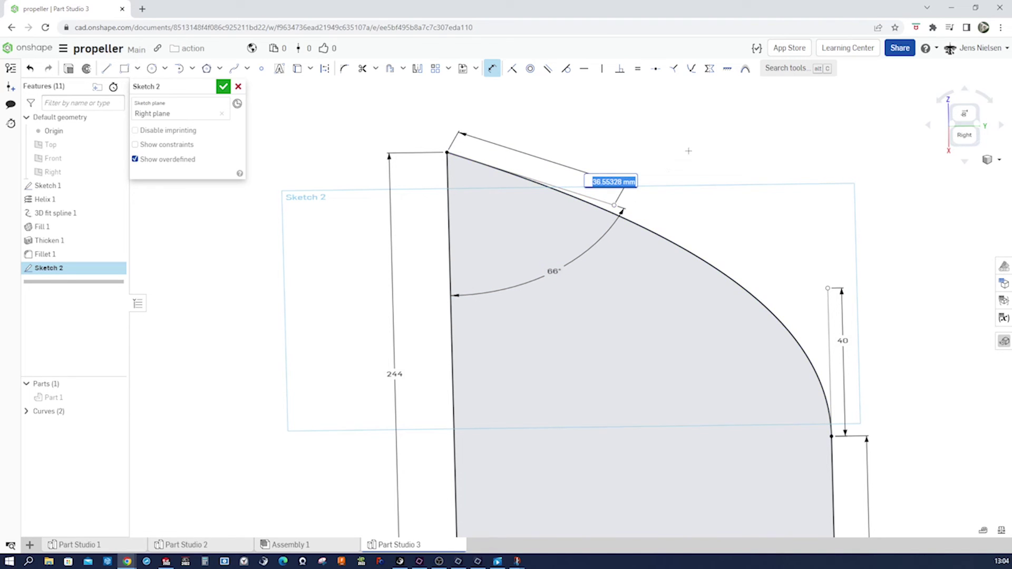
{"action": "type", "text": "36"}
{"action": "key", "text": "Return"}
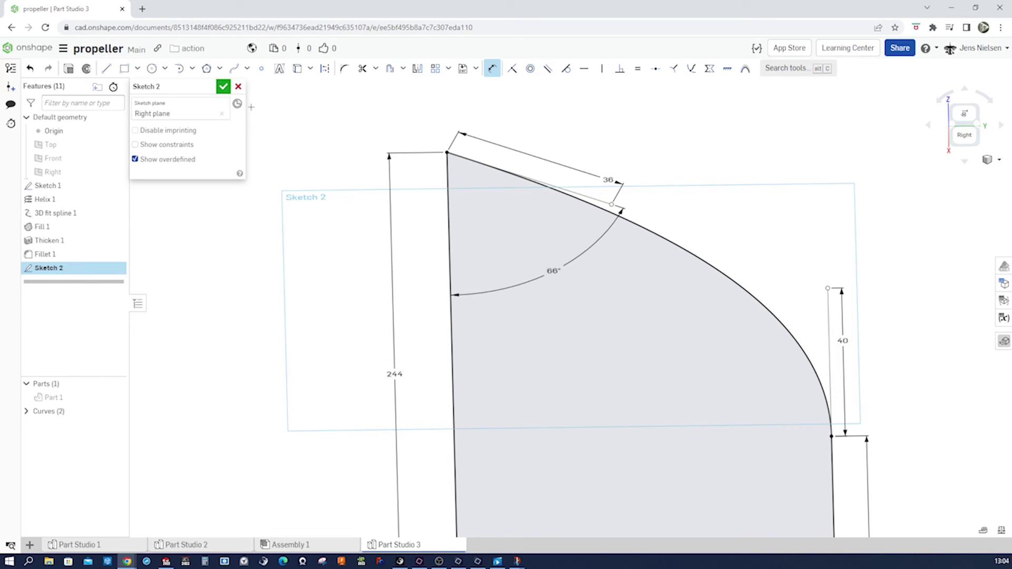
{"action": "left_click", "coordinate": [223, 88]}
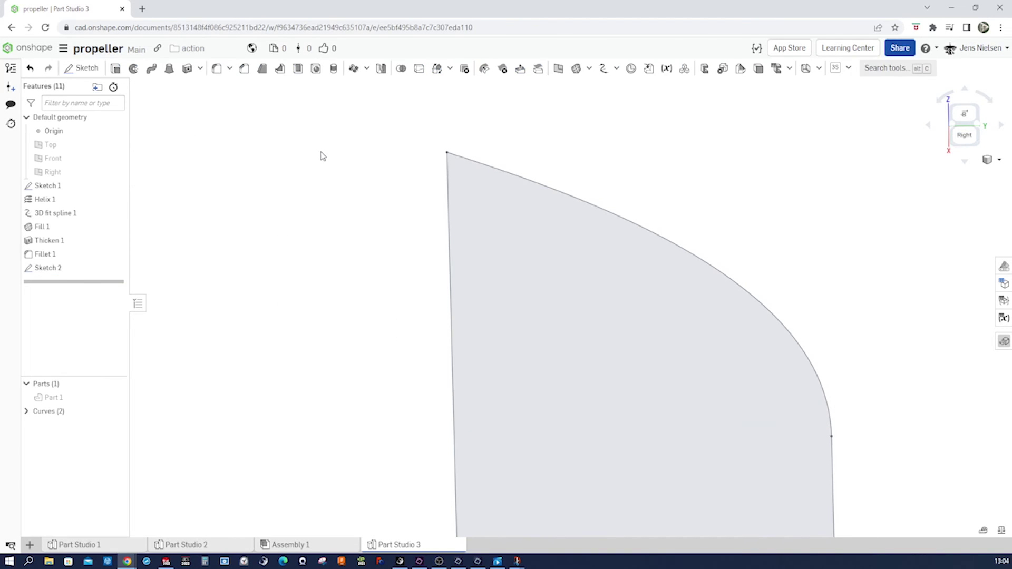
Show Part 1 and revolve Sketch 2's face around its straight edge, adding the hub to the part.
{"action": "key", "text": "f"}
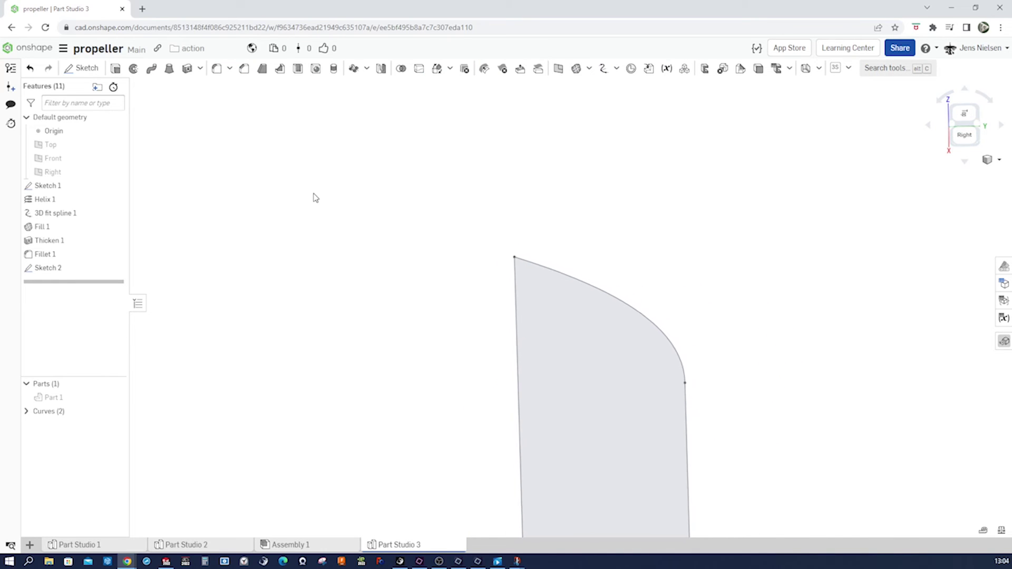
{"action": "left_click", "coordinate": [122, 397]}
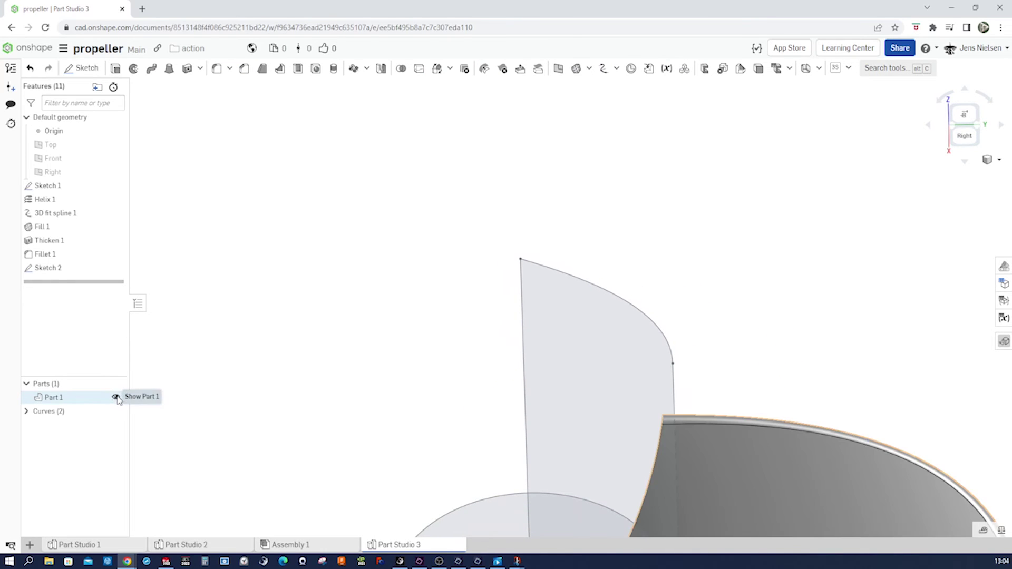
{"action": "key", "text": "f"}
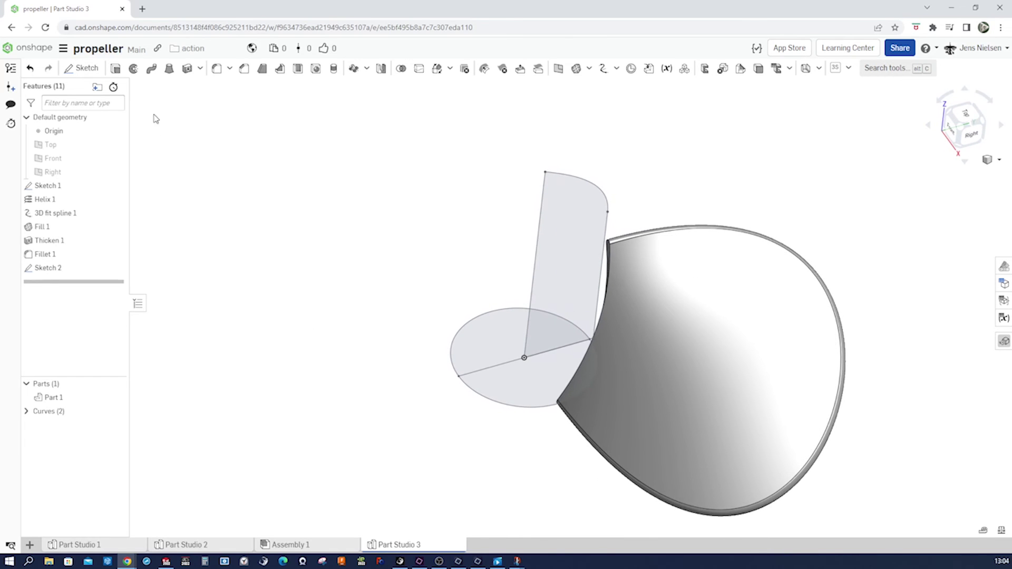
{"action": "left_click", "coordinate": [134, 70]}
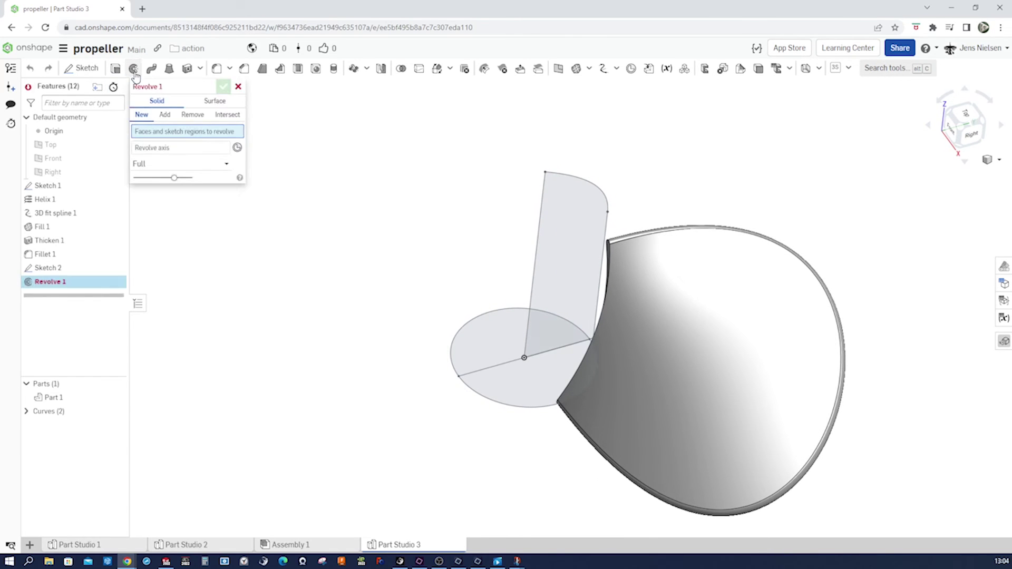
{"action": "left_click", "coordinate": [546, 239]}
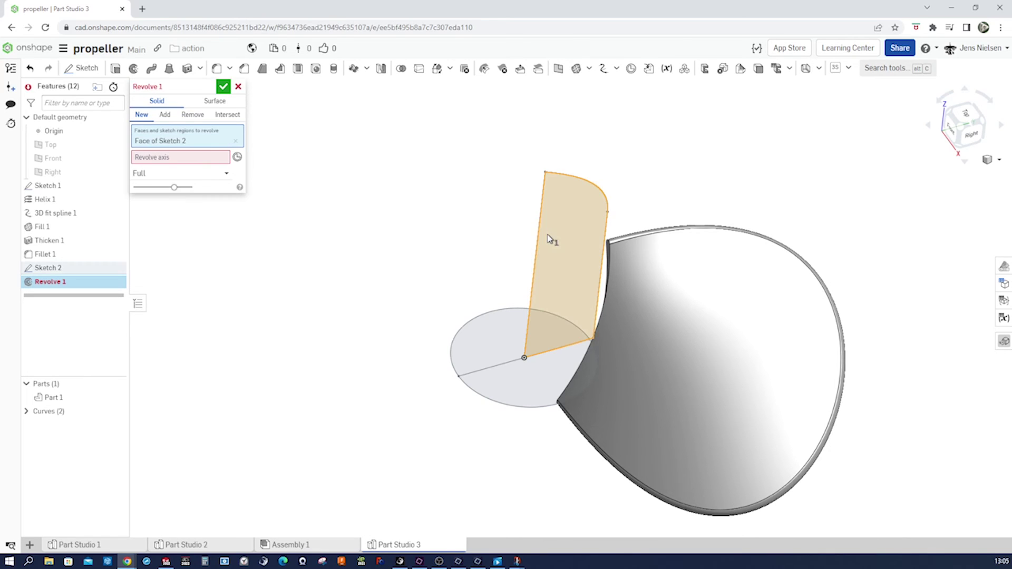
{"action": "left_click", "coordinate": [207, 159]}
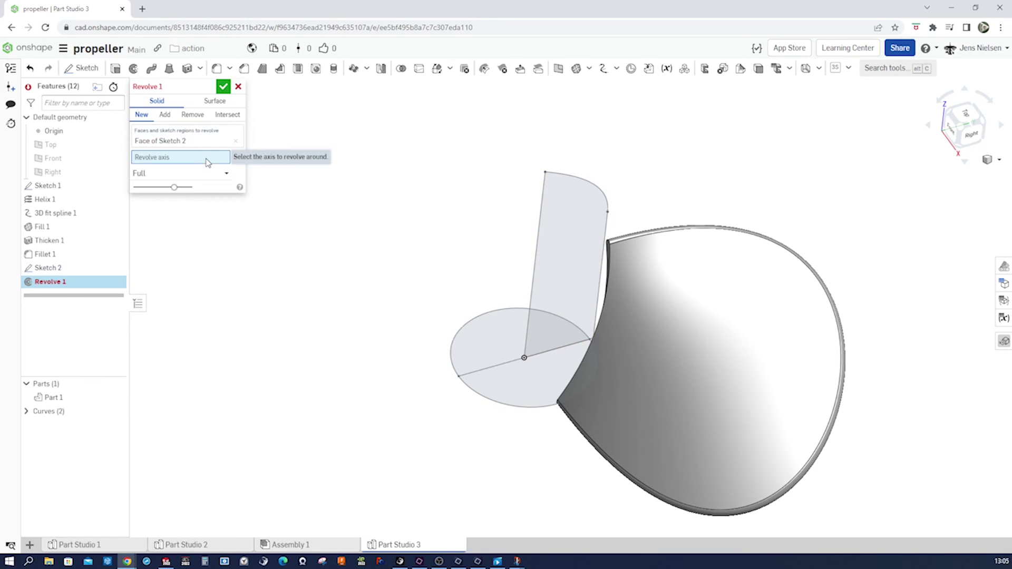
{"action": "left_click", "coordinate": [533, 286]}
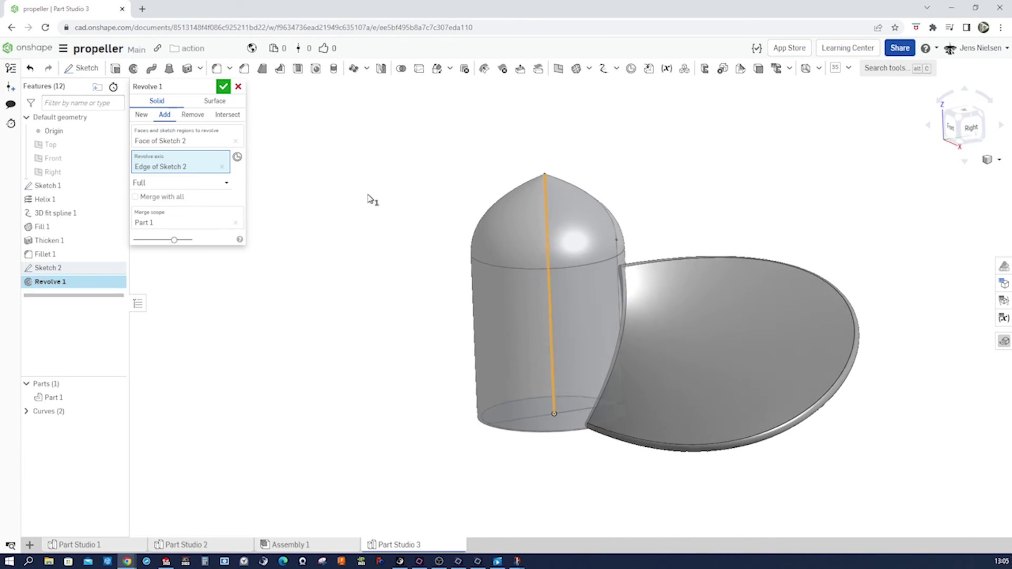
{"action": "left_click", "coordinate": [224, 88]}
{"action": "right_click_drag", "start_coordinate": [527, 133], "coordinate": [662, 162]}
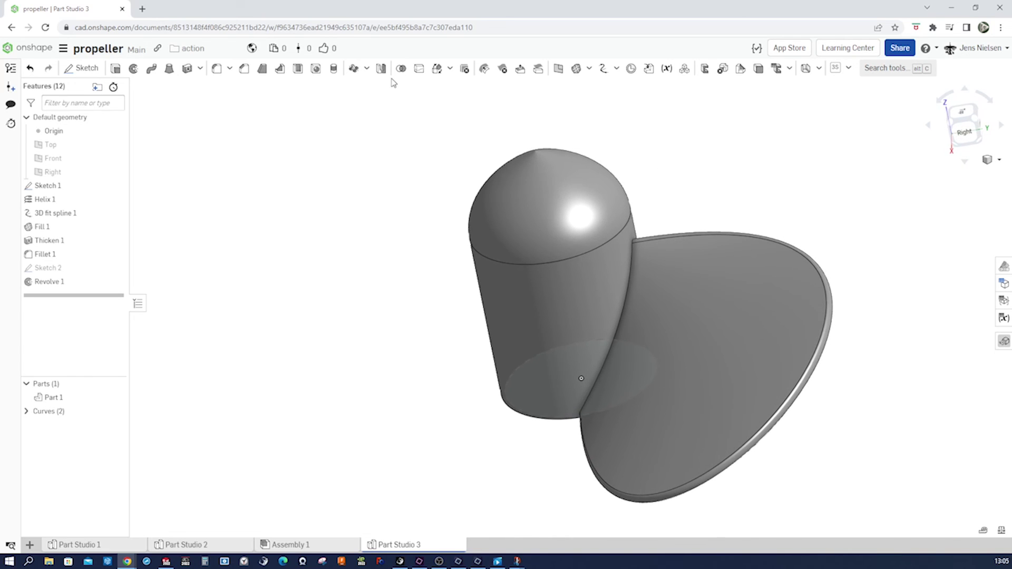
Set up a feature circular pattern of Thicken 1 and Fillet 1.
{"action": "left_click", "coordinate": [354, 69]}
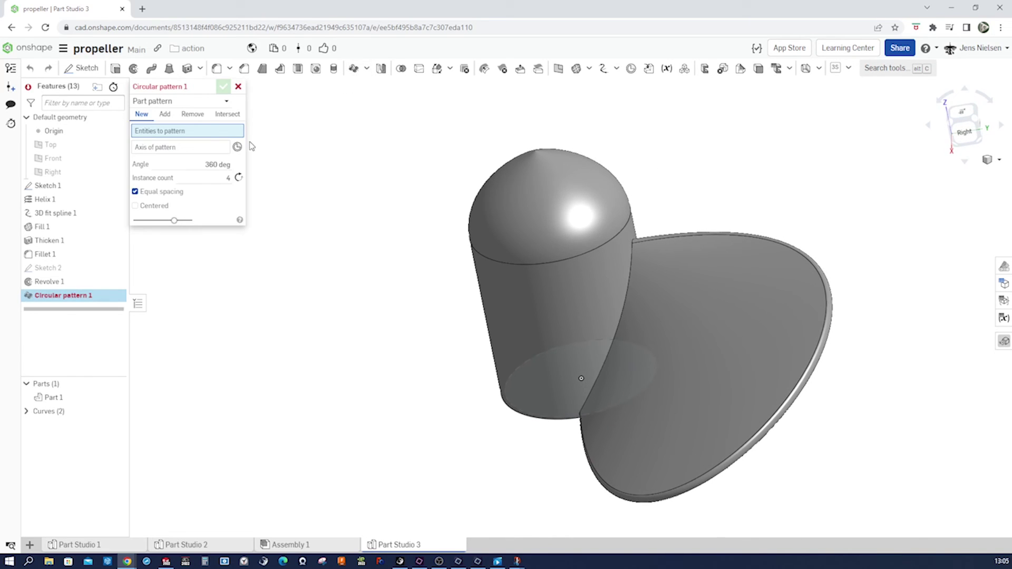
{"action": "left_click", "coordinate": [227, 104]}
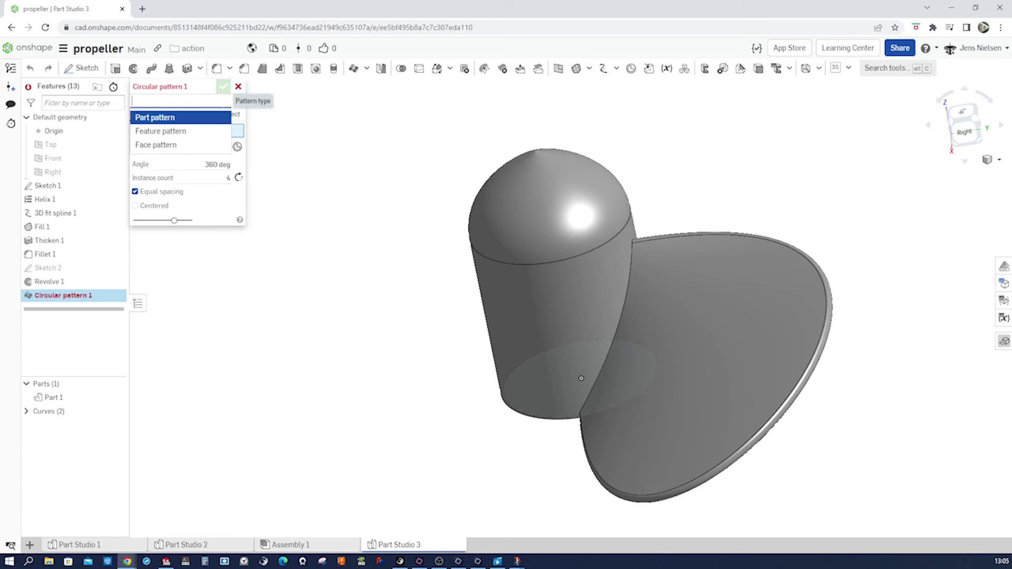
{"action": "left_click", "coordinate": [191, 132]}
{"action": "left_click", "coordinate": [732, 346]}
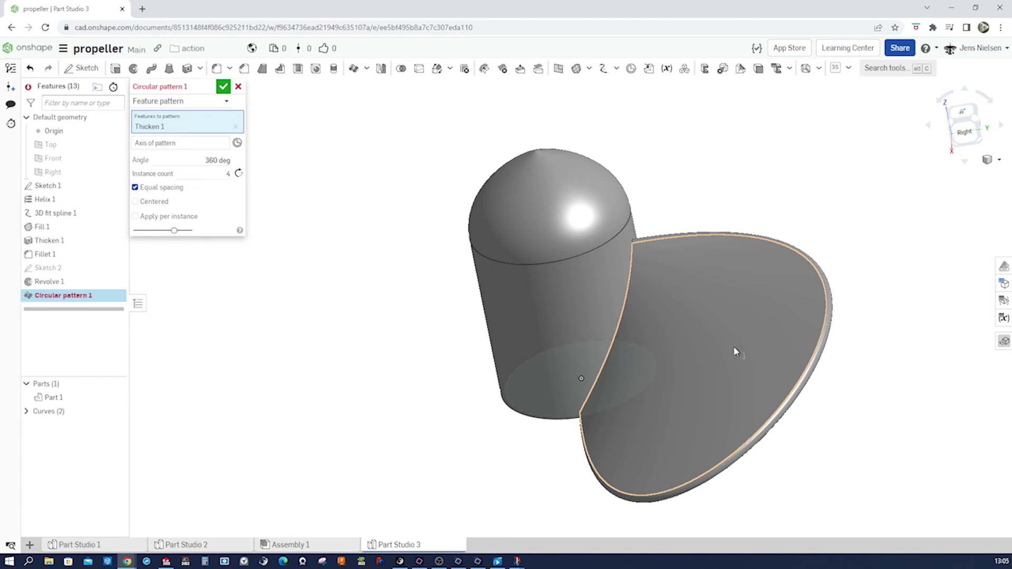
{"action": "scroll", "coordinate": [758, 346], "scroll_direction": "up", "scroll_amount": 3}
{"action": "scroll", "coordinate": [807, 366], "scroll_direction": "up", "scroll_amount": 2}
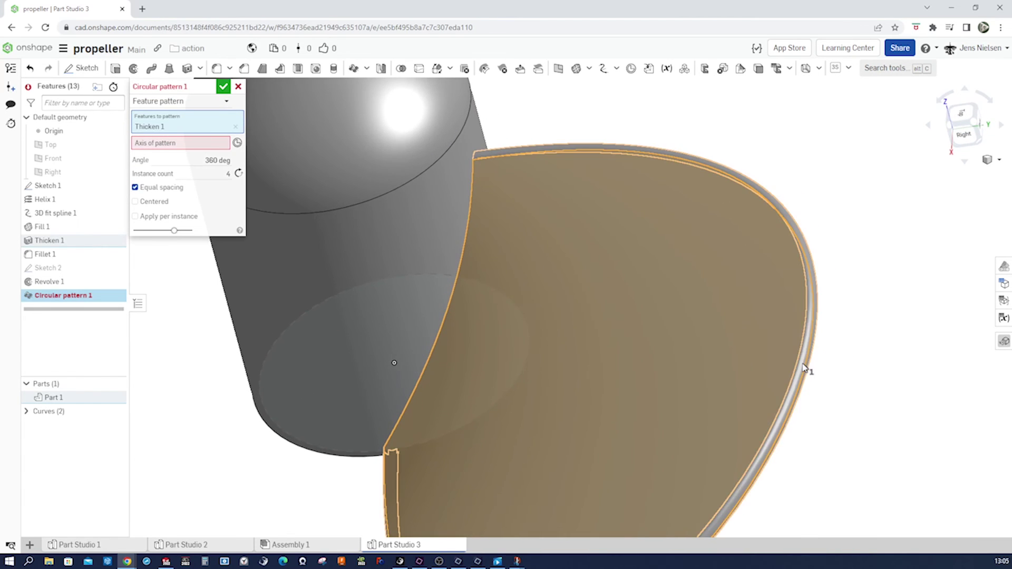
{"action": "left_click", "coordinate": [808, 366]}
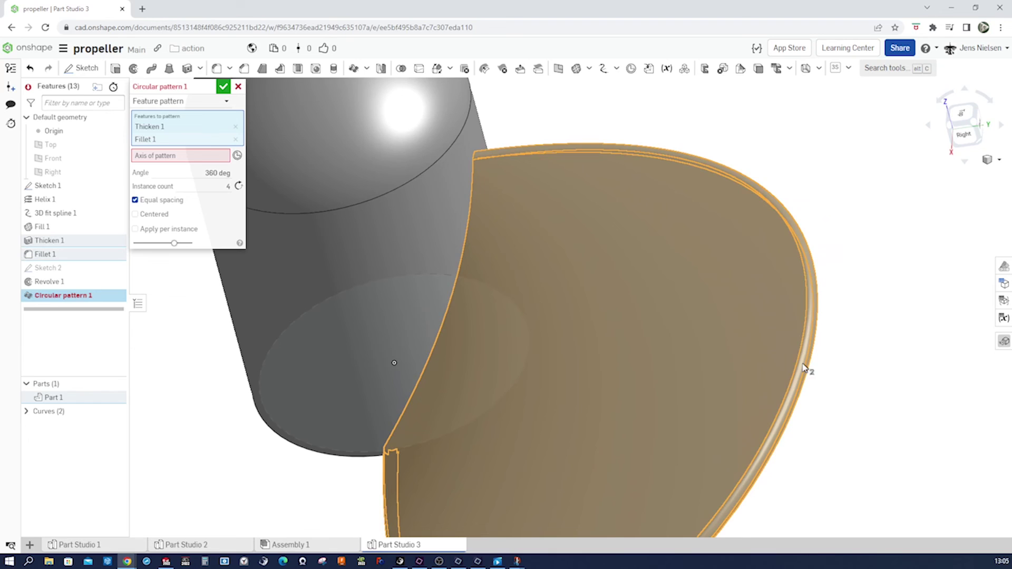
Pattern the blade 3 times around the hub's cylindrical face.
{"action": "left_click", "coordinate": [209, 156]}
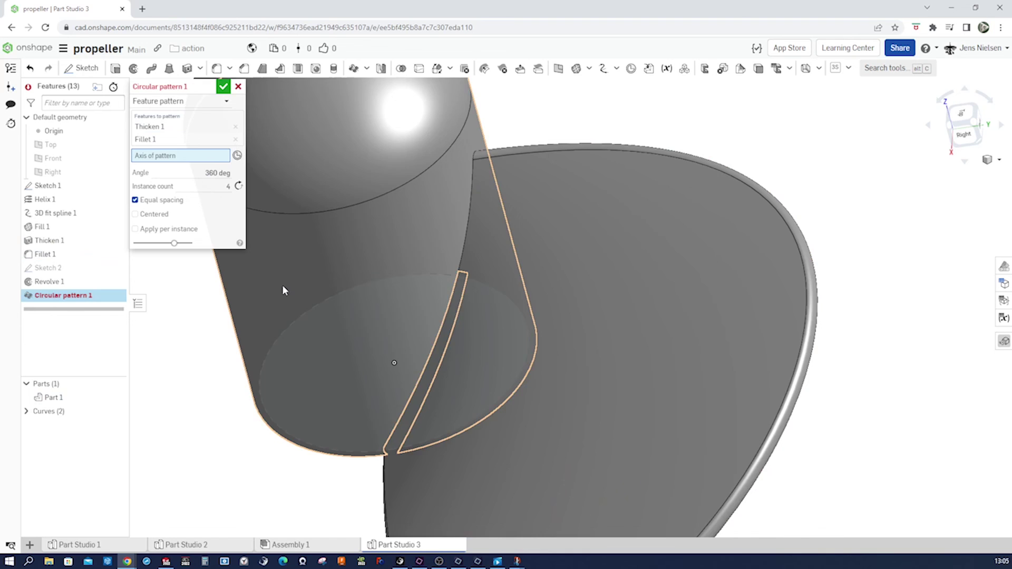
{"action": "scroll", "coordinate": [283, 290], "scroll_direction": "down", "scroll_amount": 5}
{"action": "left_click", "coordinate": [373, 300]}
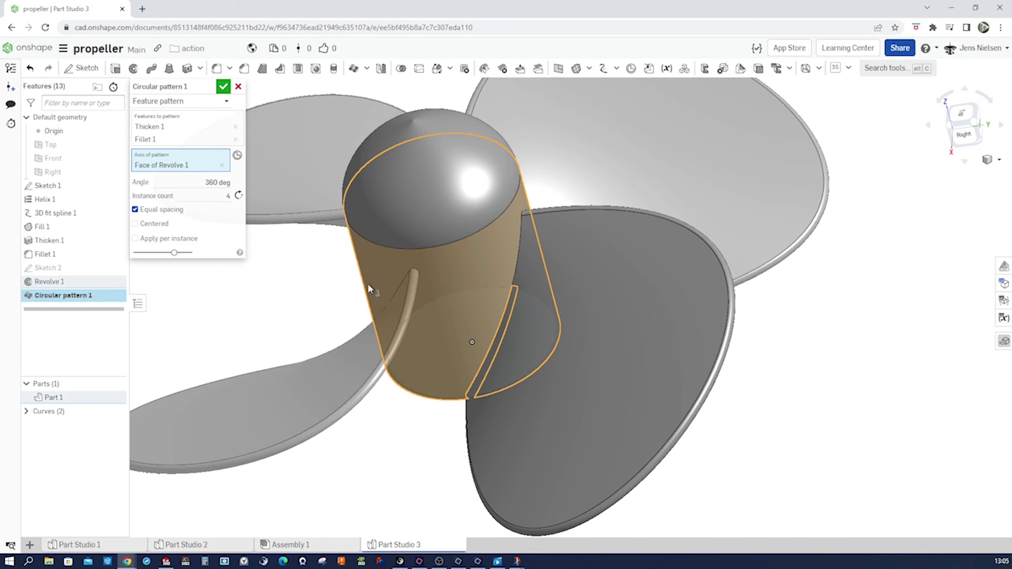
{"action": "left_click", "coordinate": [224, 196]}
{"action": "left_click", "coordinate": [224, 87]}
{"action": "key", "text": "Up"}
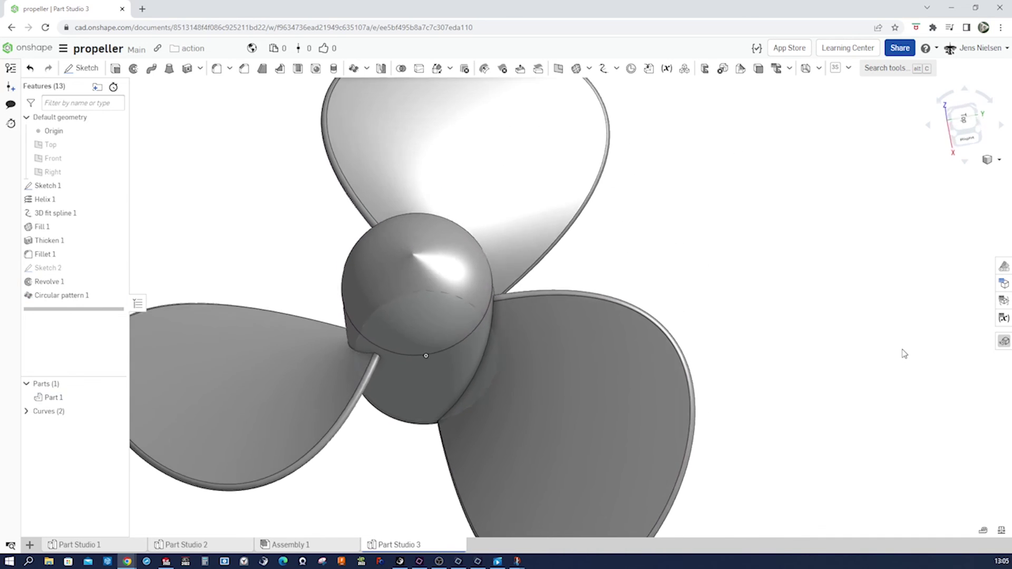
{"action": "scroll", "coordinate": [904, 354], "scroll_direction": "down", "scroll_amount": 5}
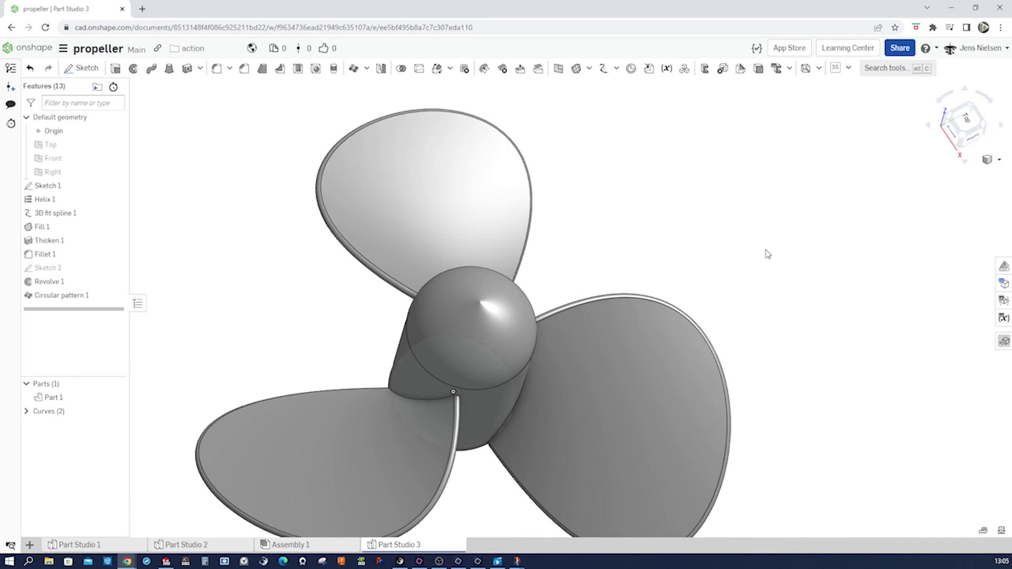
Fillet the three blade-to-hub root edges with a 4 mm radius.
{"action": "left_click", "coordinate": [216, 69]}
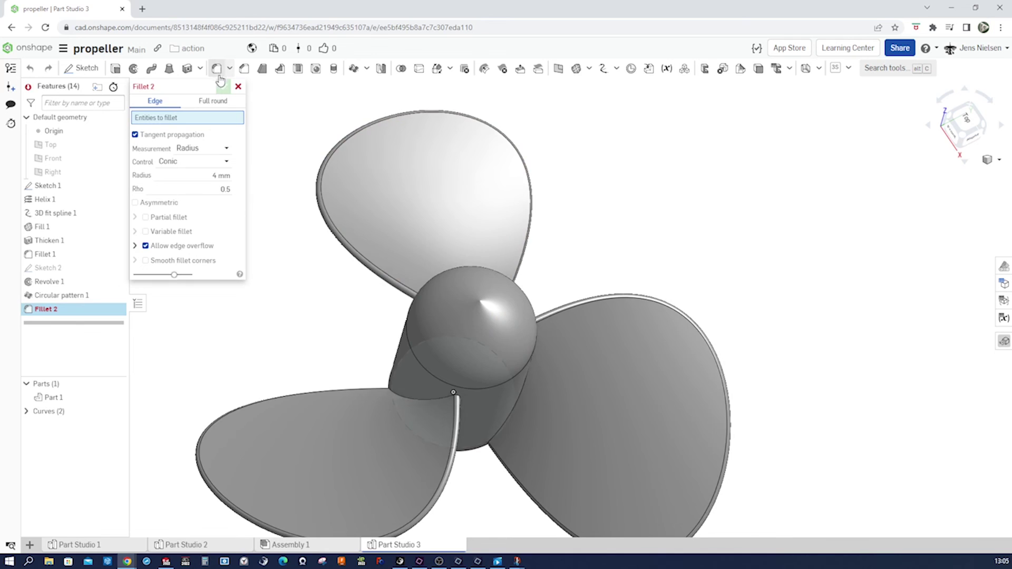
{"action": "scroll", "coordinate": [426, 319], "scroll_direction": "up", "scroll_amount": 5}
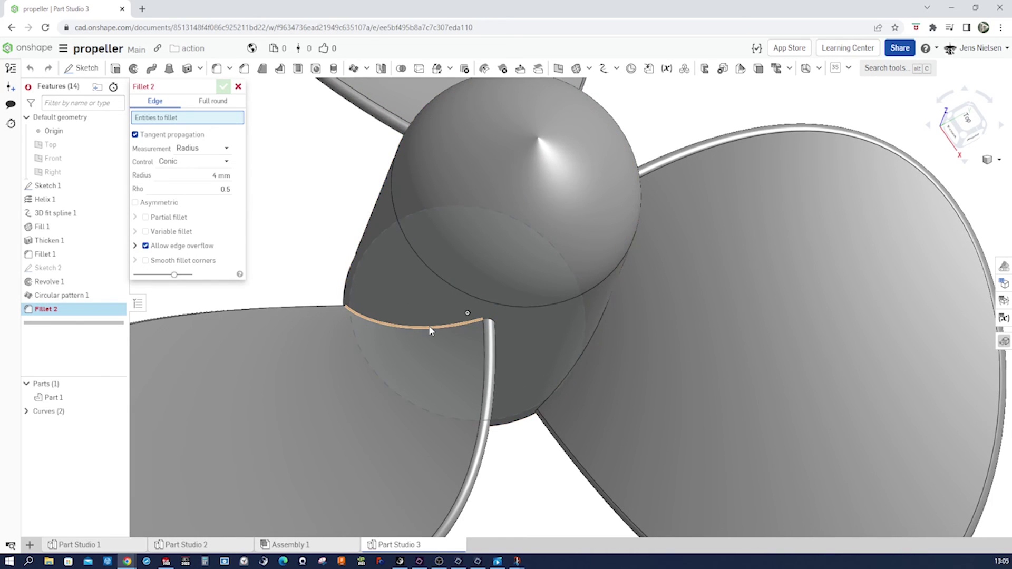
{"action": "left_click", "coordinate": [429, 328]}
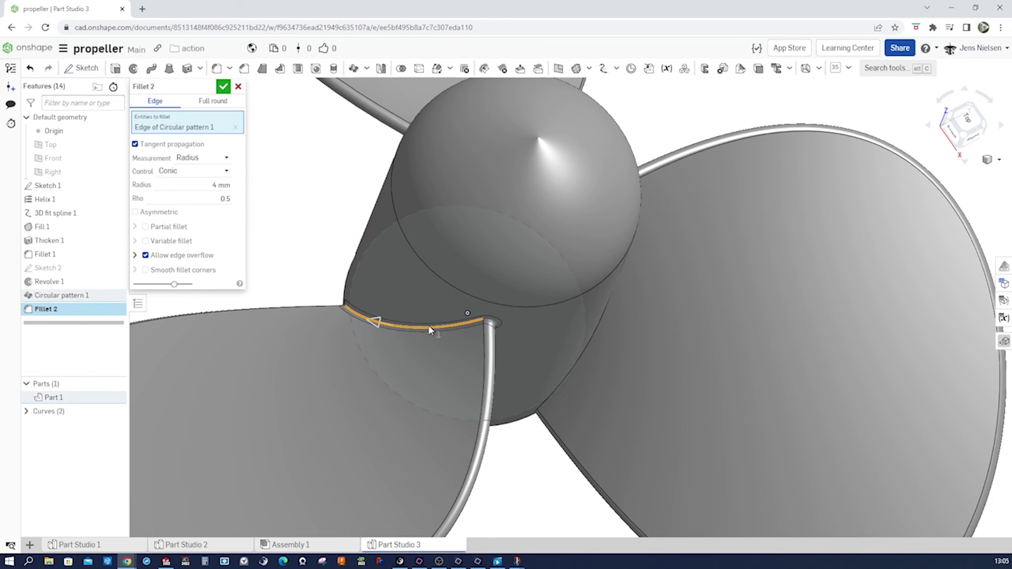
{"action": "right_click_drag", "start_coordinate": [514, 327], "coordinate": [679, 232]}
{"action": "left_click", "coordinate": [679, 234]}
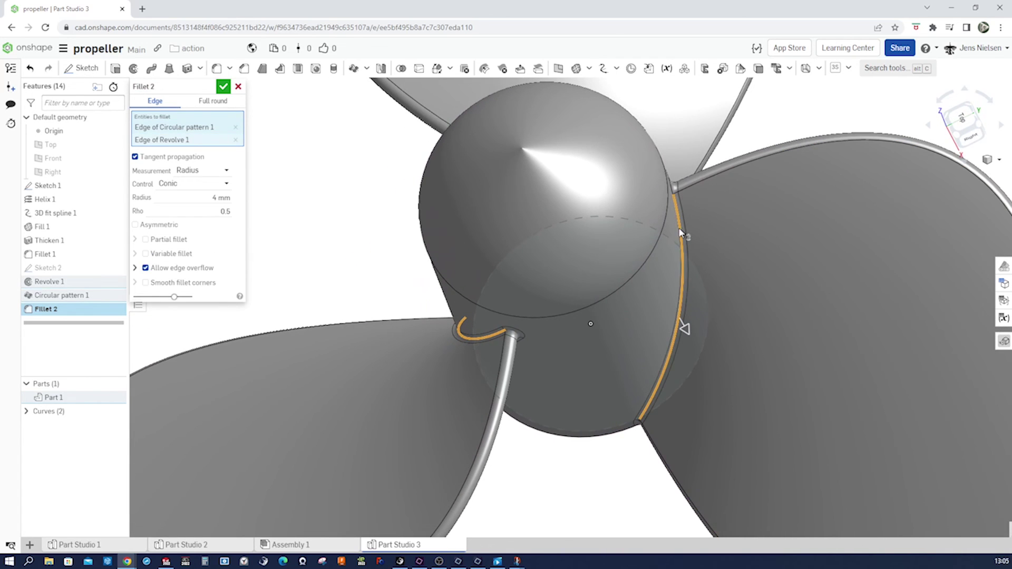
{"action": "right_click_drag", "start_coordinate": [685, 327], "coordinate": [528, 142]}
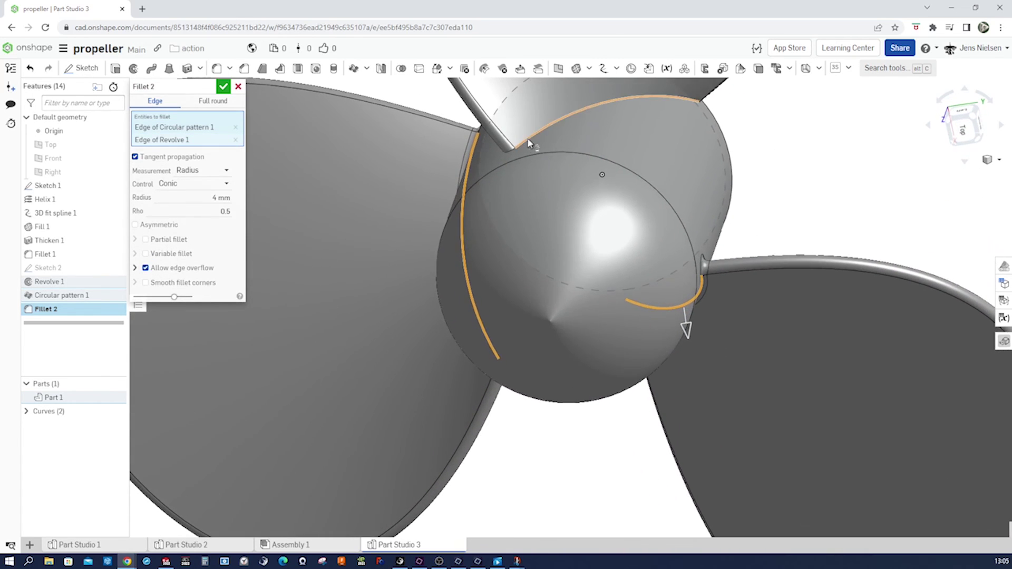
{"action": "left_click", "coordinate": [528, 141]}
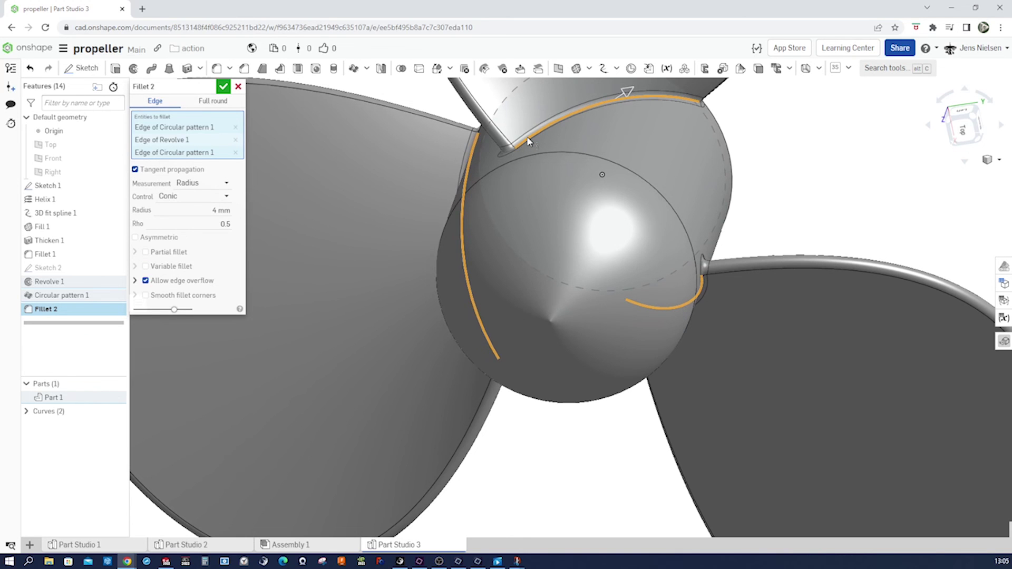
{"action": "right_click_drag", "start_coordinate": [475, 156], "coordinate": [332, 162]}
{"action": "left_click", "coordinate": [223, 86]}
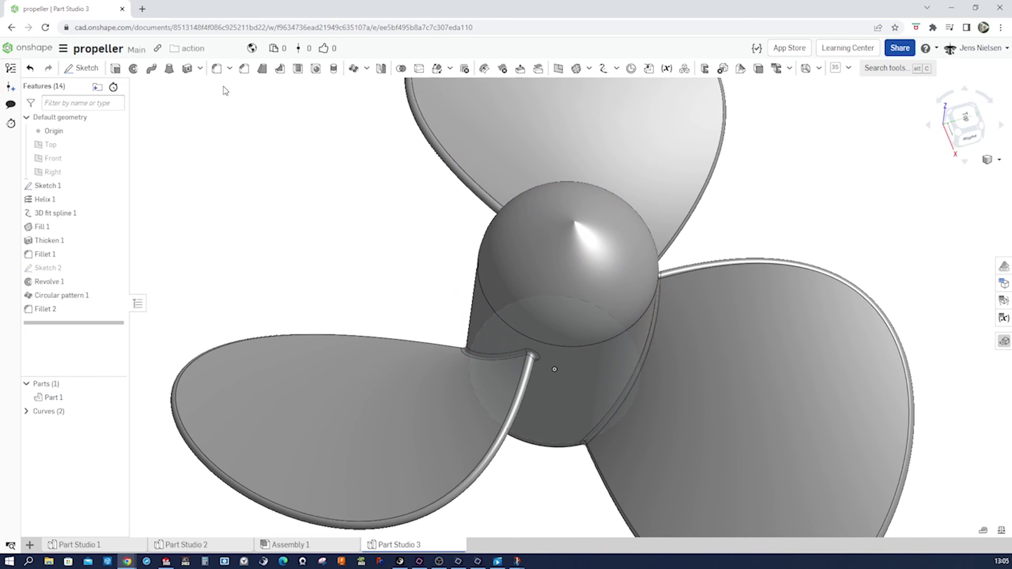
{"action": "right_click_drag", "start_coordinate": [304, 180], "coordinate": [807, 381]}
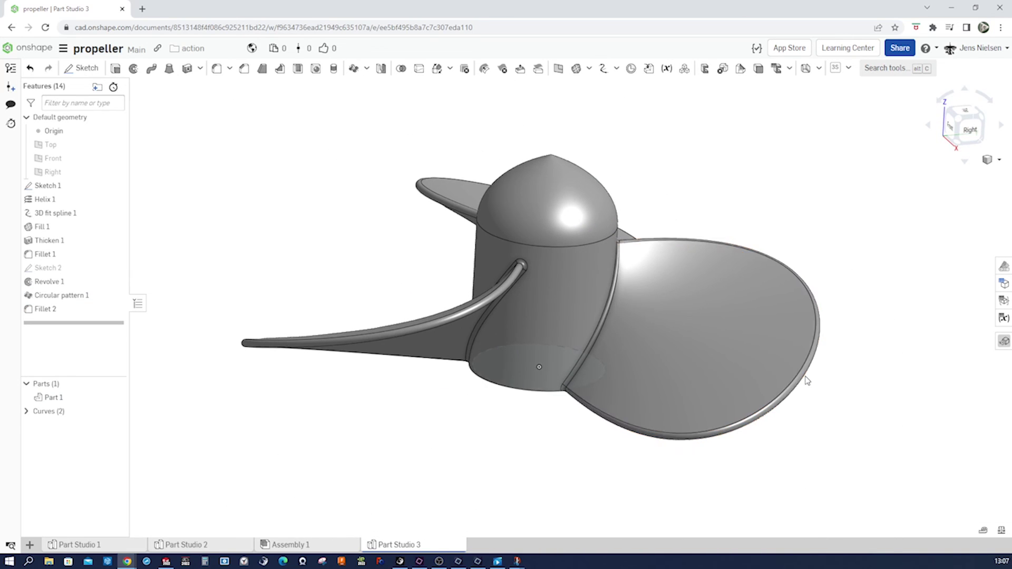